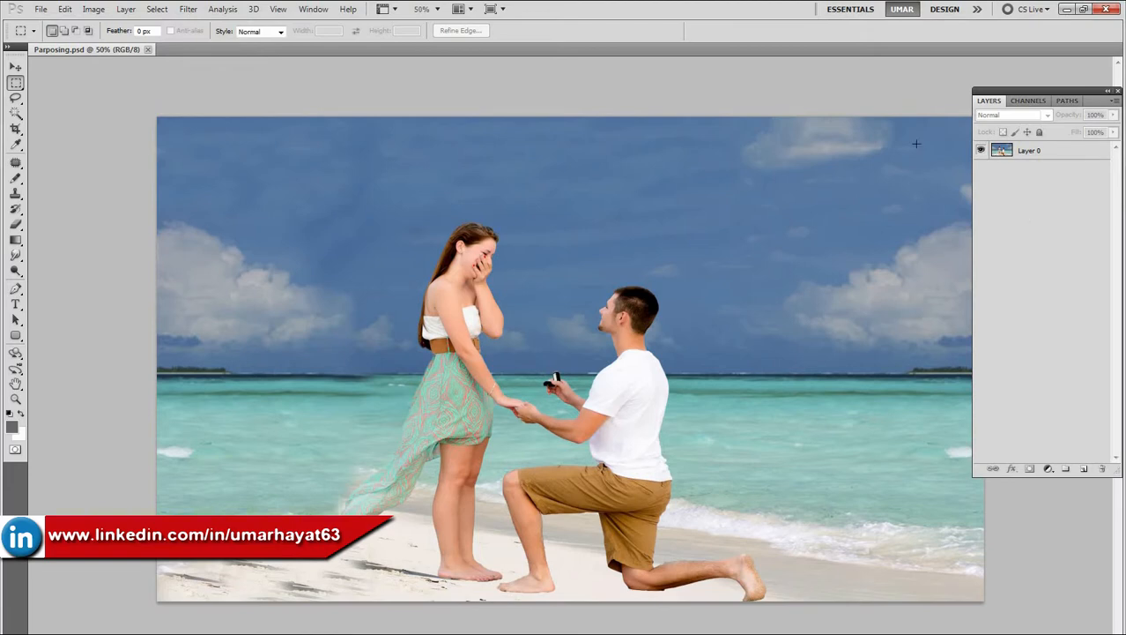
# Step: Move the floating Layers panel inward over the canvas and keep the layer list showing
pyautogui.moveTo(1062, 92); pyautogui.dragTo(1002, 86)
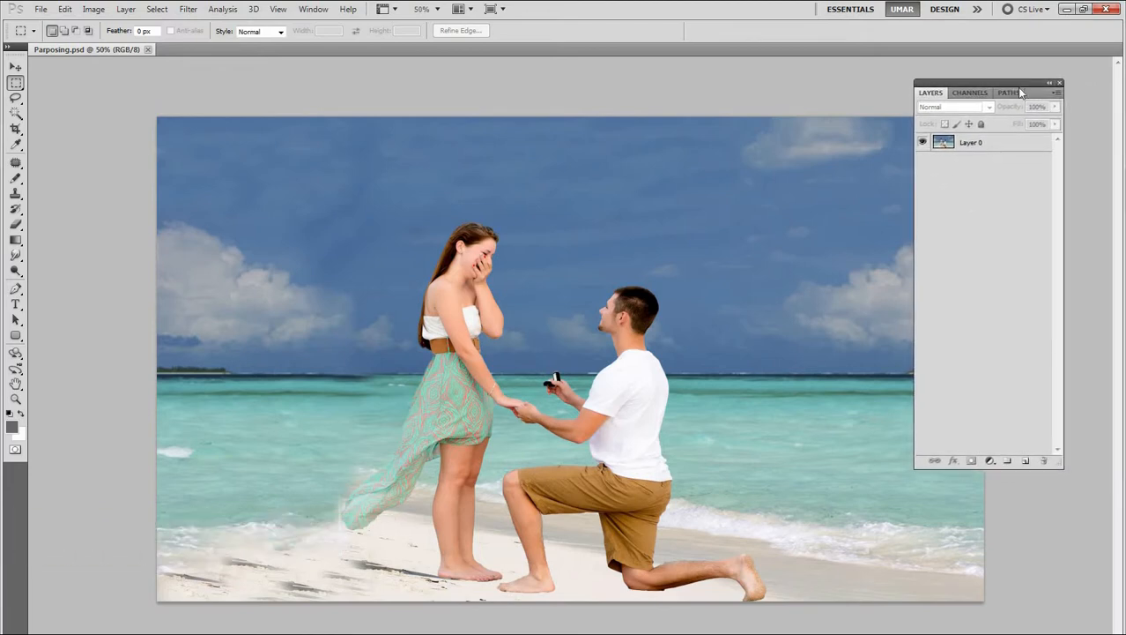
pyautogui.click(969, 92)
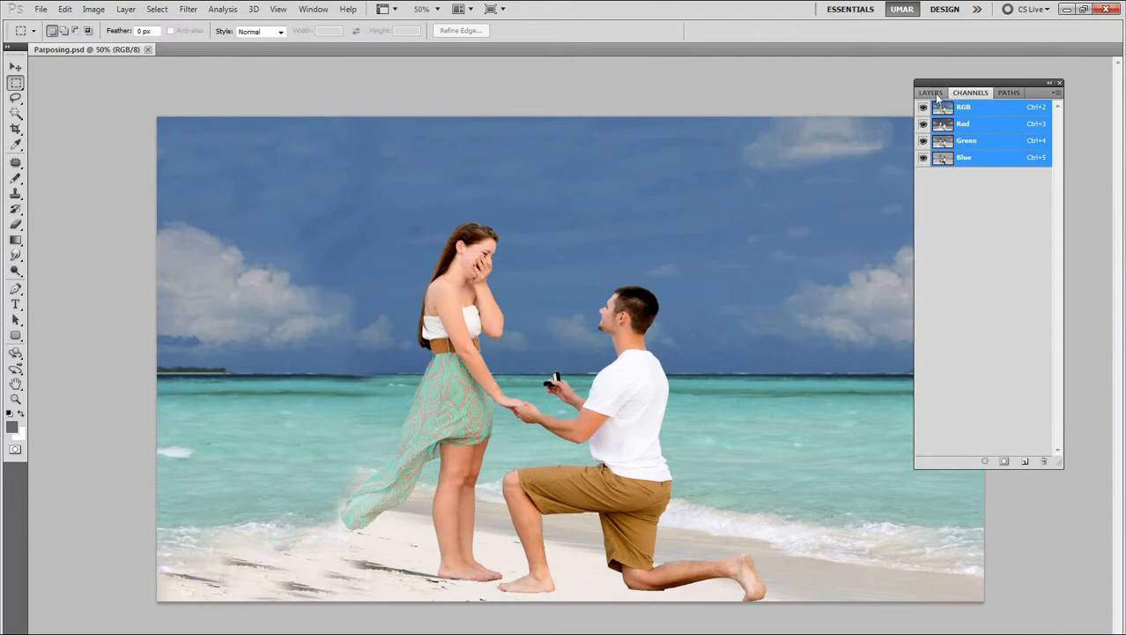
pyautogui.click(932, 92)
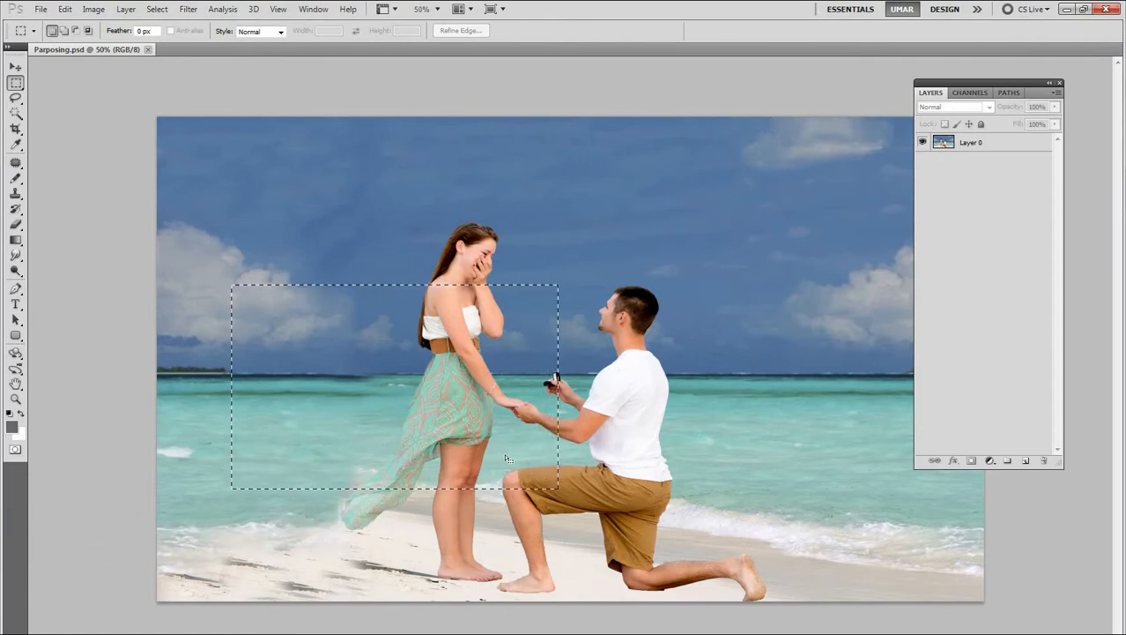
# Step: Place the rectangular selection around the woman's upper body and transform it in perspective so its left edge is taller
pyautogui.moveTo(505, 431); pyautogui.dragTo(504, 397)
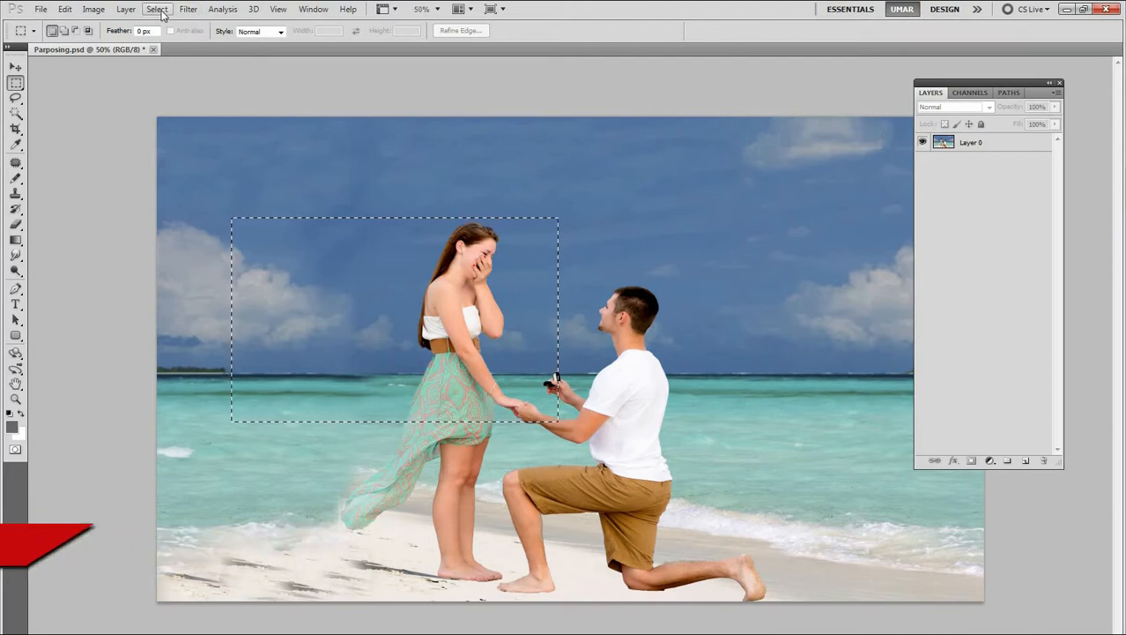
pyautogui.click(157, 9)
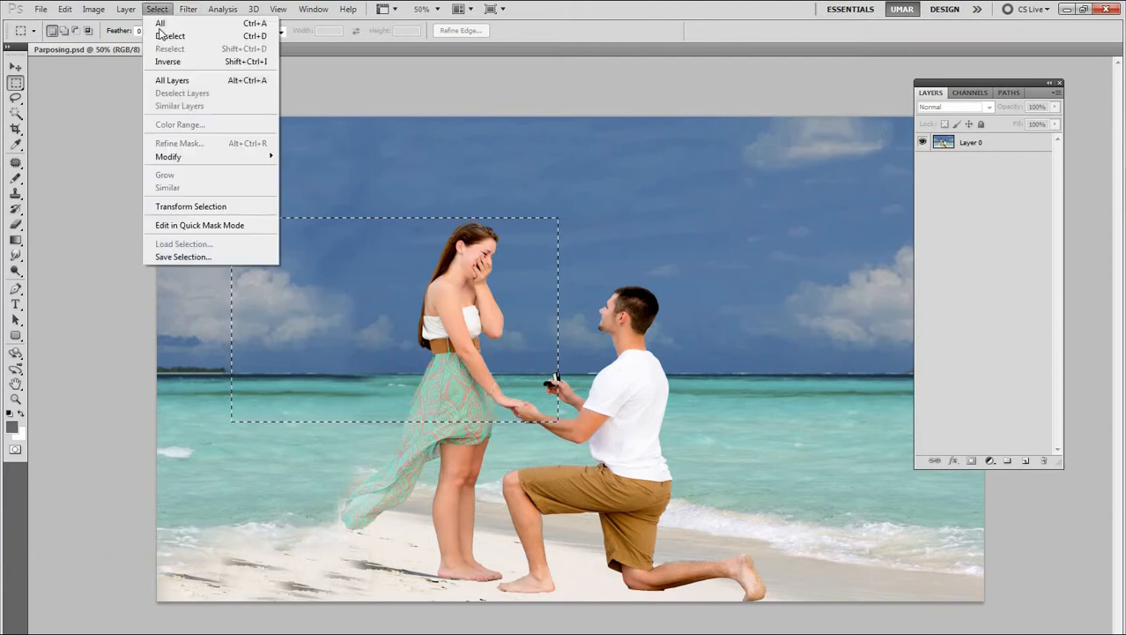
pyautogui.click(202, 208)
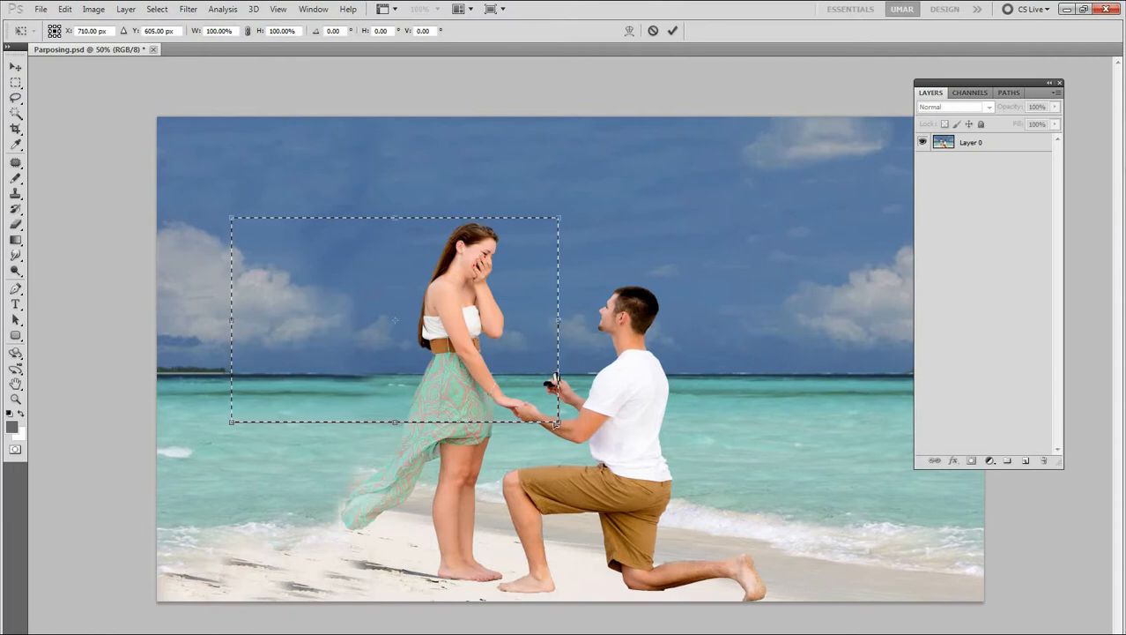
pyautogui.moveTo(231, 421); pyautogui.dragTo(233, 472)
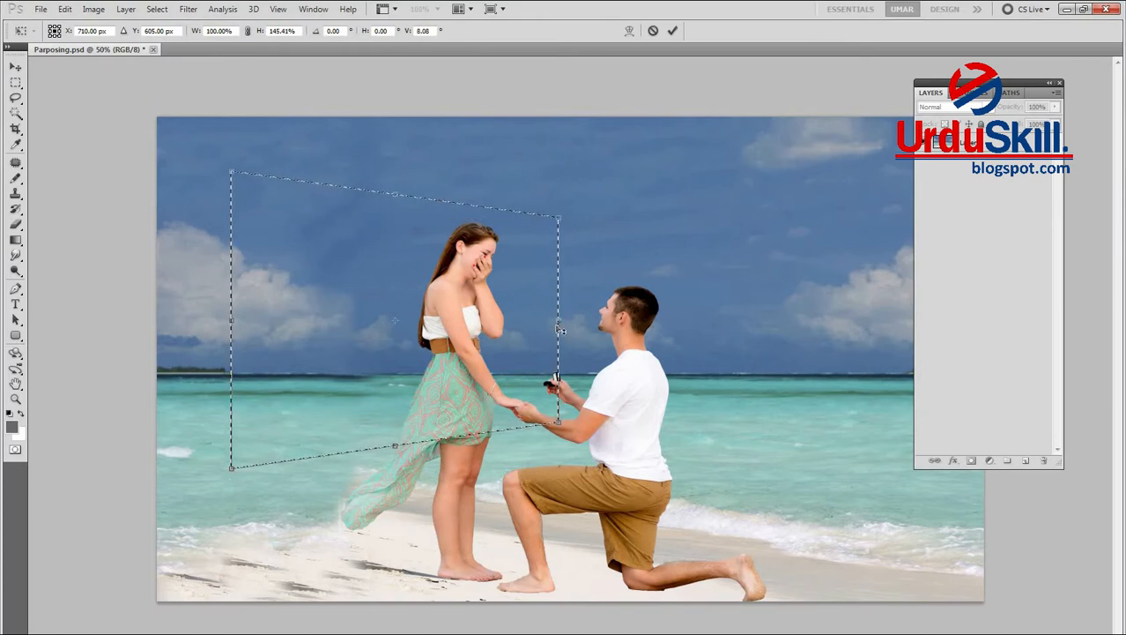
# Step: Lengthen the selection's right edge in perspective and widen the selection outward on that side to about 103%
pyautogui.rightClick(544, 304)
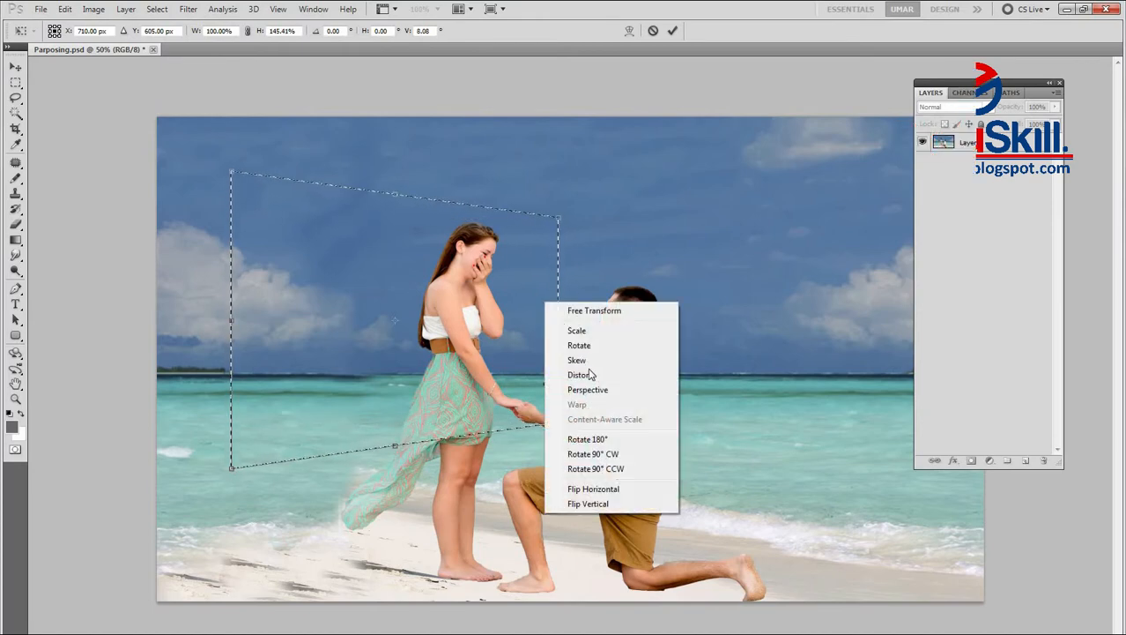
pyautogui.click(592, 280)
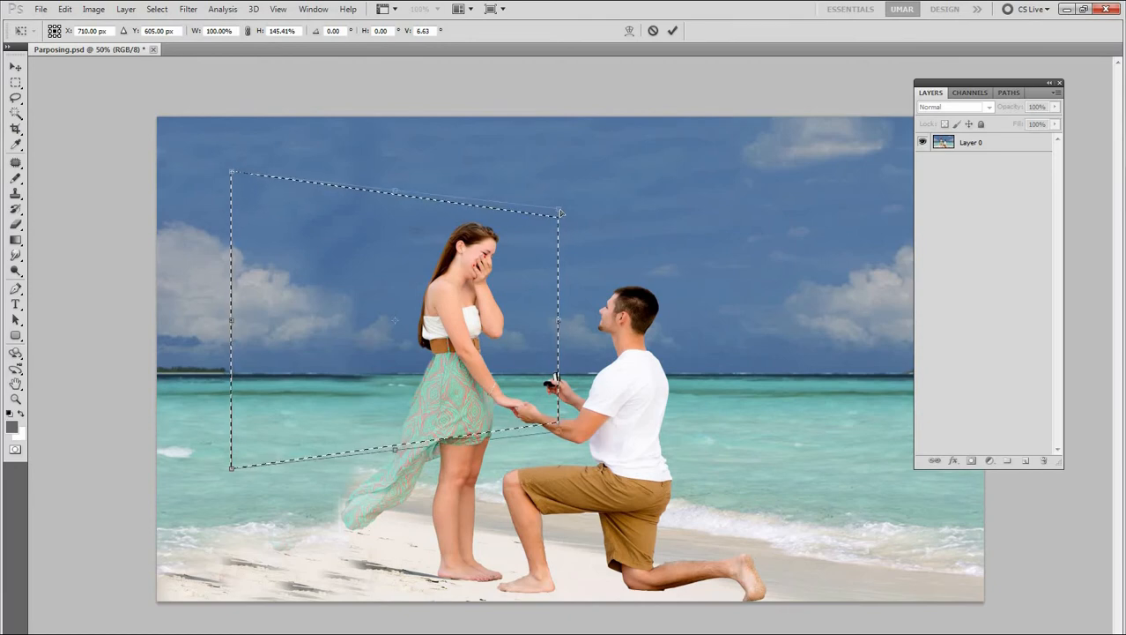
pyautogui.moveTo(561, 210); pyautogui.dragTo(559, 205)
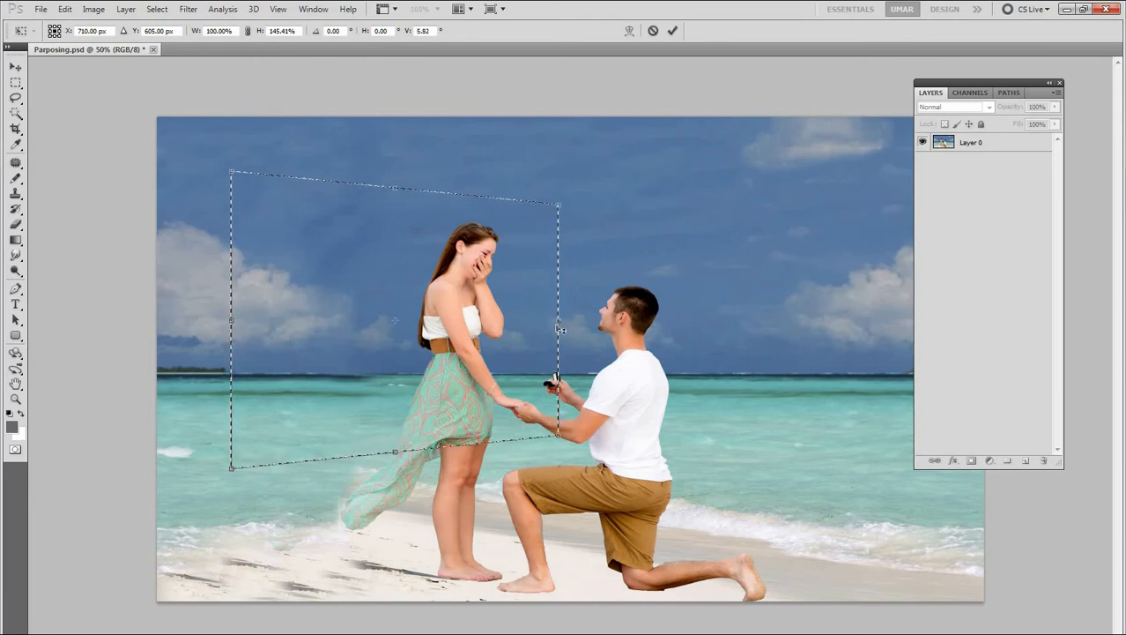
pyautogui.moveTo(557, 322)
pyautogui.mouseDown()
pyautogui.moveTo(545, 324)
pyautogui.moveTo(564, 325)
pyautogui.mouseUp()
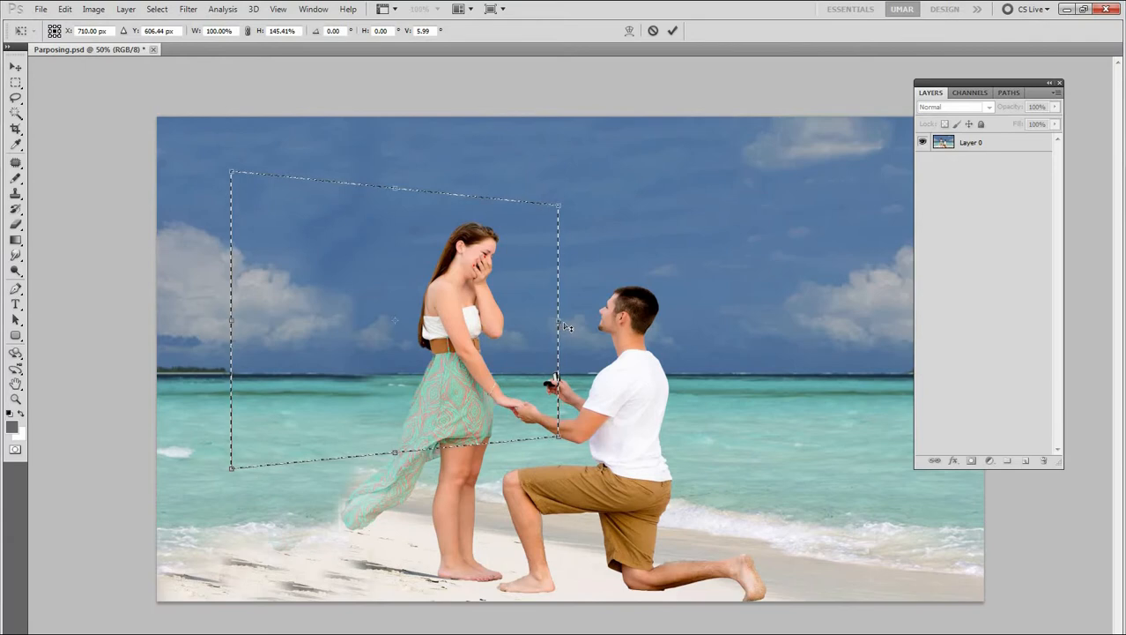
pyautogui.moveTo(567, 327); pyautogui.dragTo(569, 326)
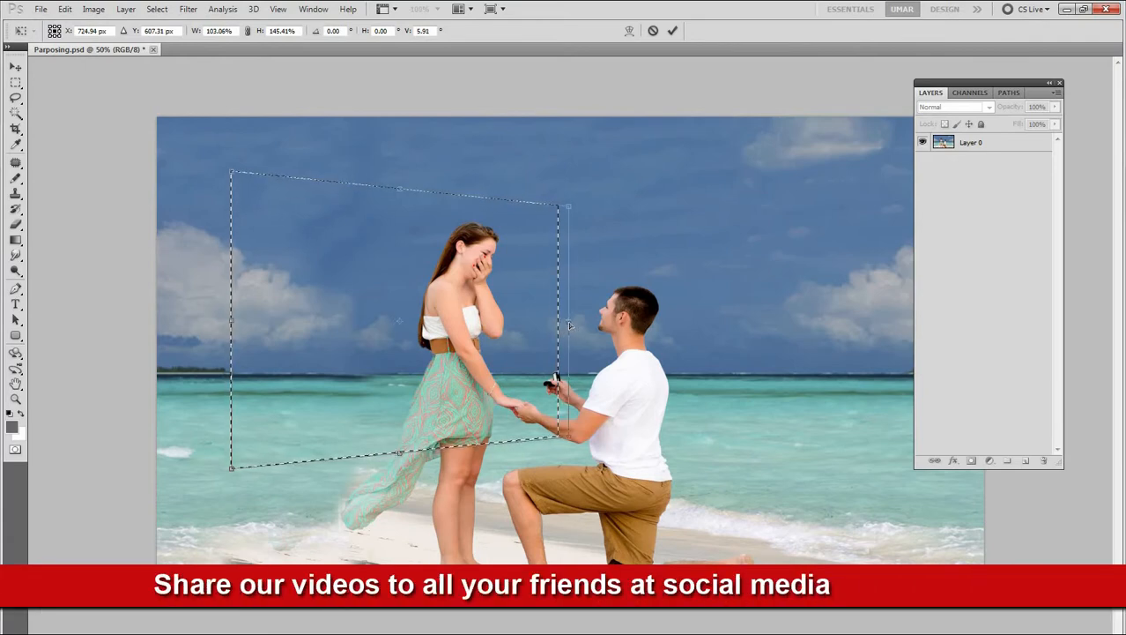
# Step: Nudge the perspective selection downward to about Y 646 px
pyautogui.press('Down')
pyautogui.press('Down')
pyautogui.press('Down')
pyautogui.press('Down')
pyautogui.press('Down')
pyautogui.press('Down')
pyautogui.press('Down')
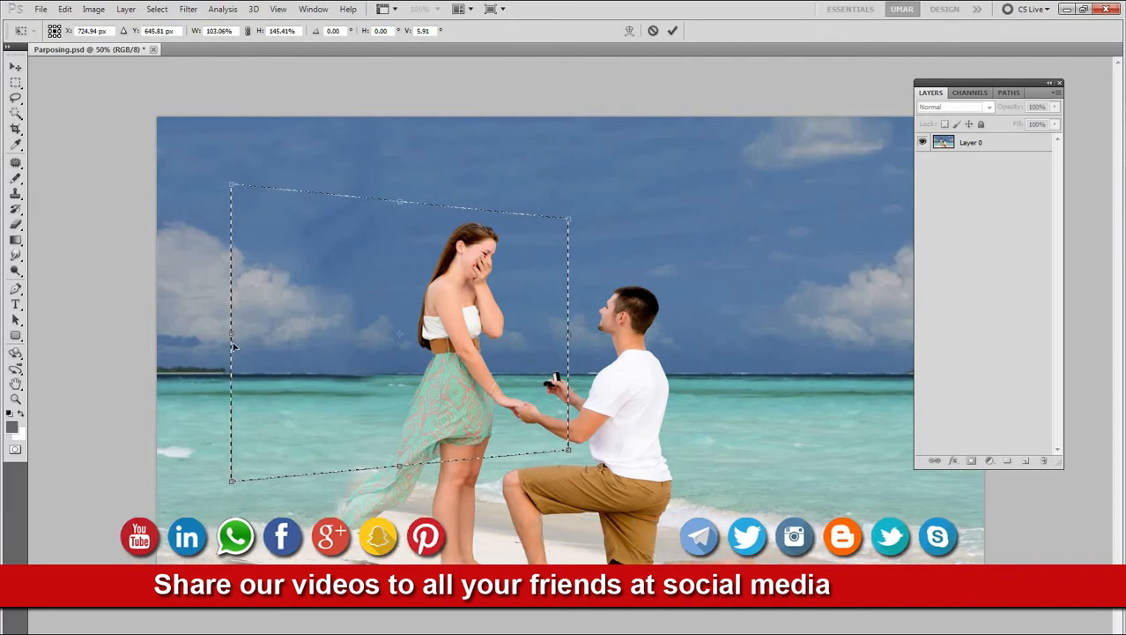
# Step: Narrow the selection from its left side to about 76% width, shorten its right edge in perspective, and apply the transformation
pyautogui.moveTo(234, 346); pyautogui.dragTo(337, 341)
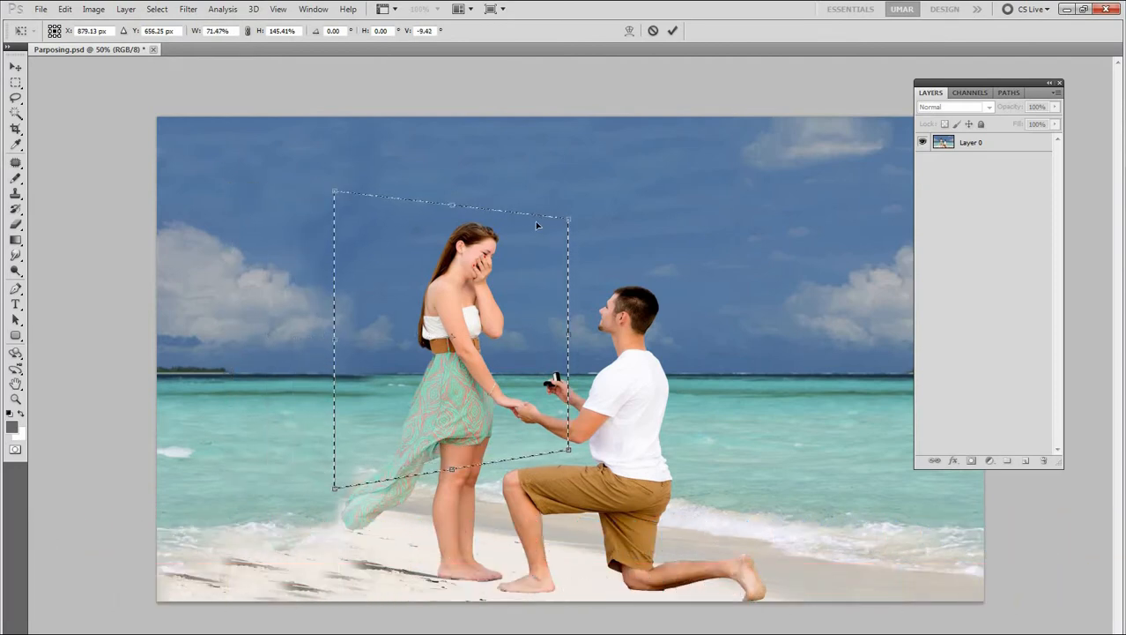
pyautogui.moveTo(571, 228); pyautogui.dragTo(574, 226)
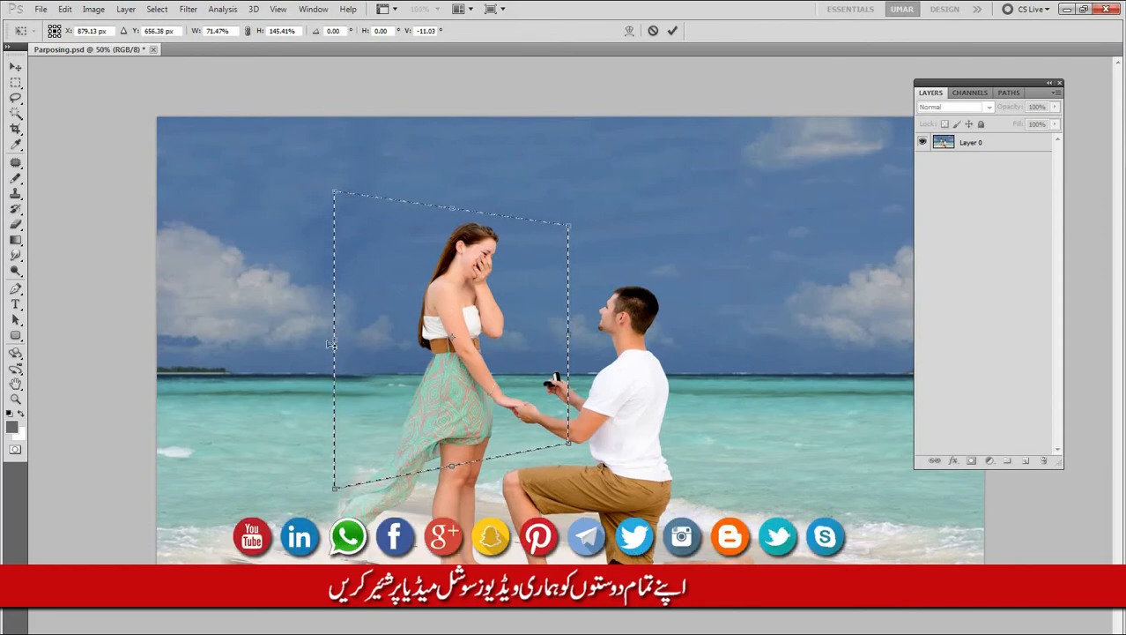
pyautogui.moveTo(328, 344); pyautogui.dragTo(319, 344)
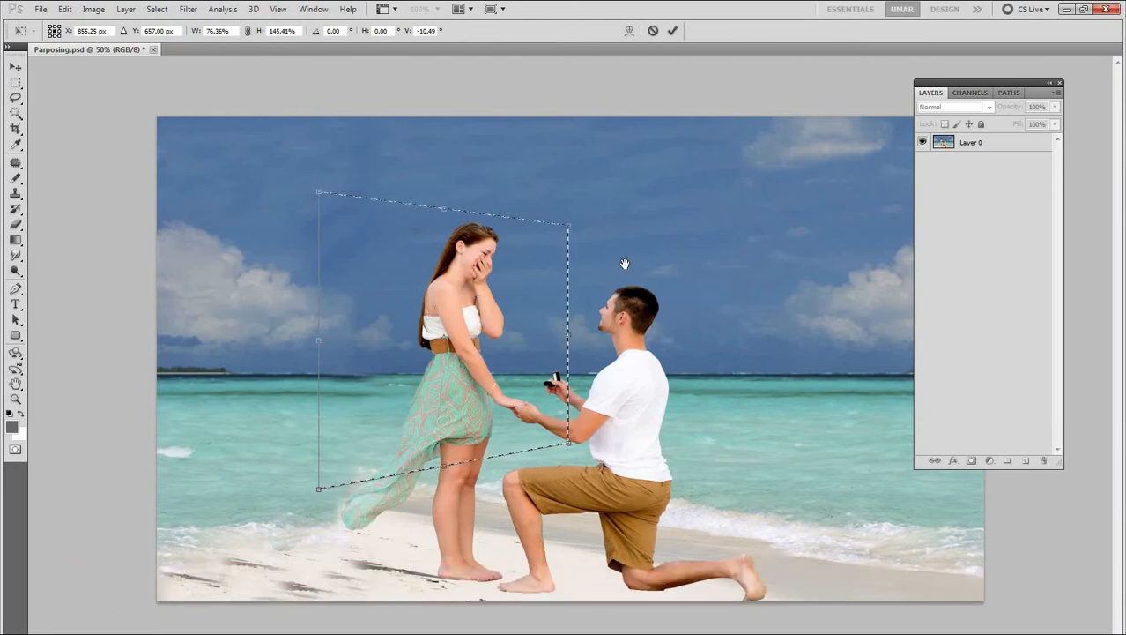
pyautogui.press('Return')
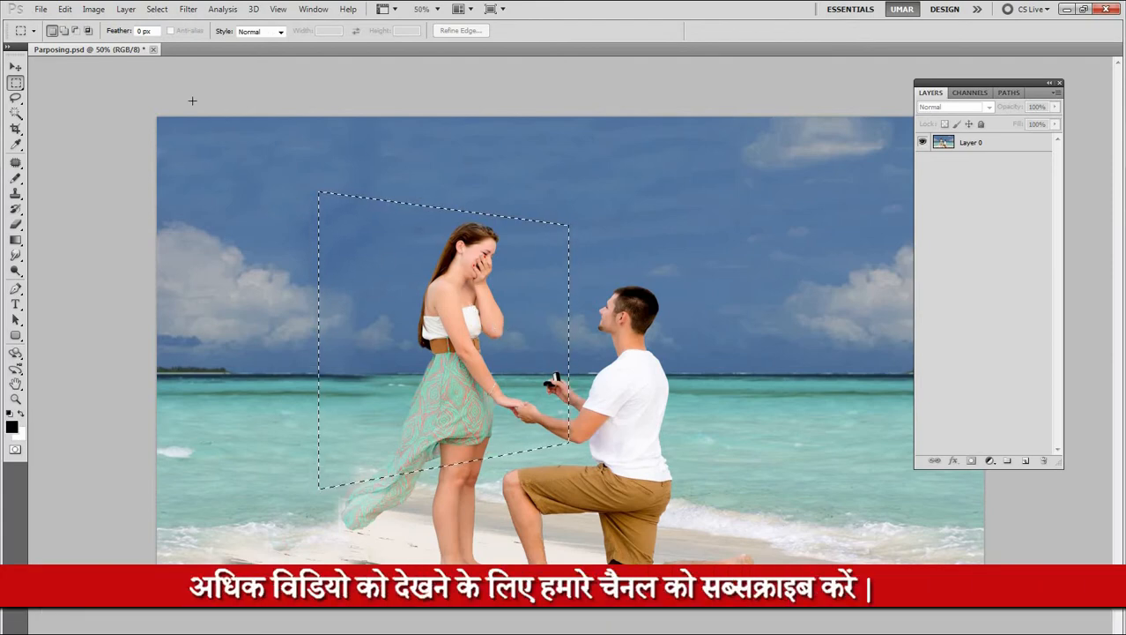
# Step: Switch to the Lasso tool with the selection kept, and make Layer 0 the active layer
pyautogui.rightClick(580, 175)
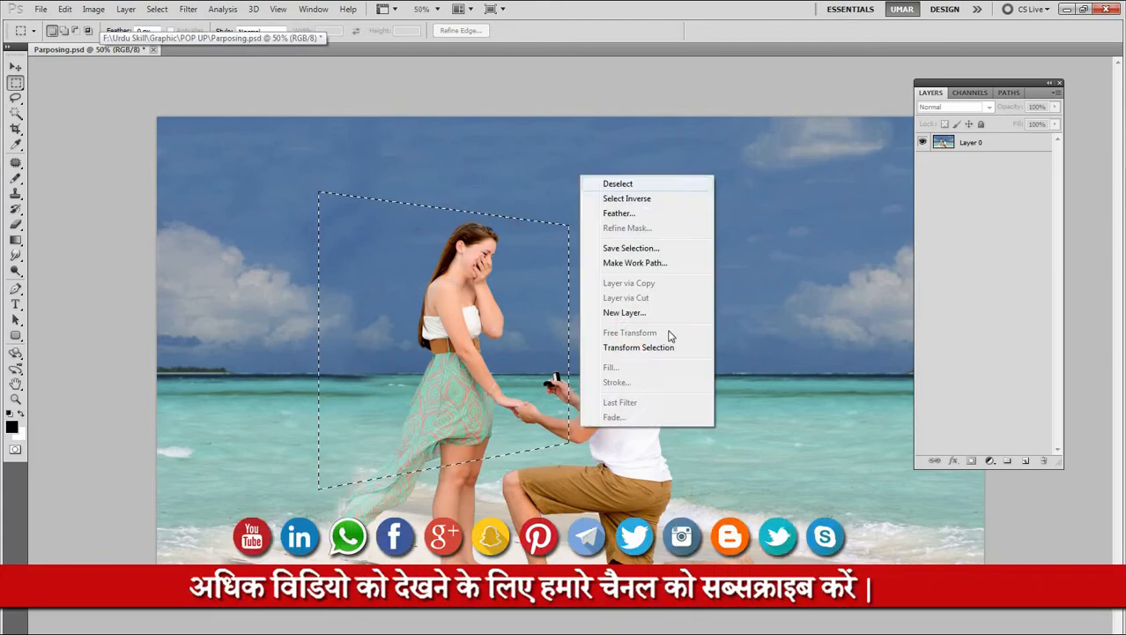
pyautogui.click(470, 282)
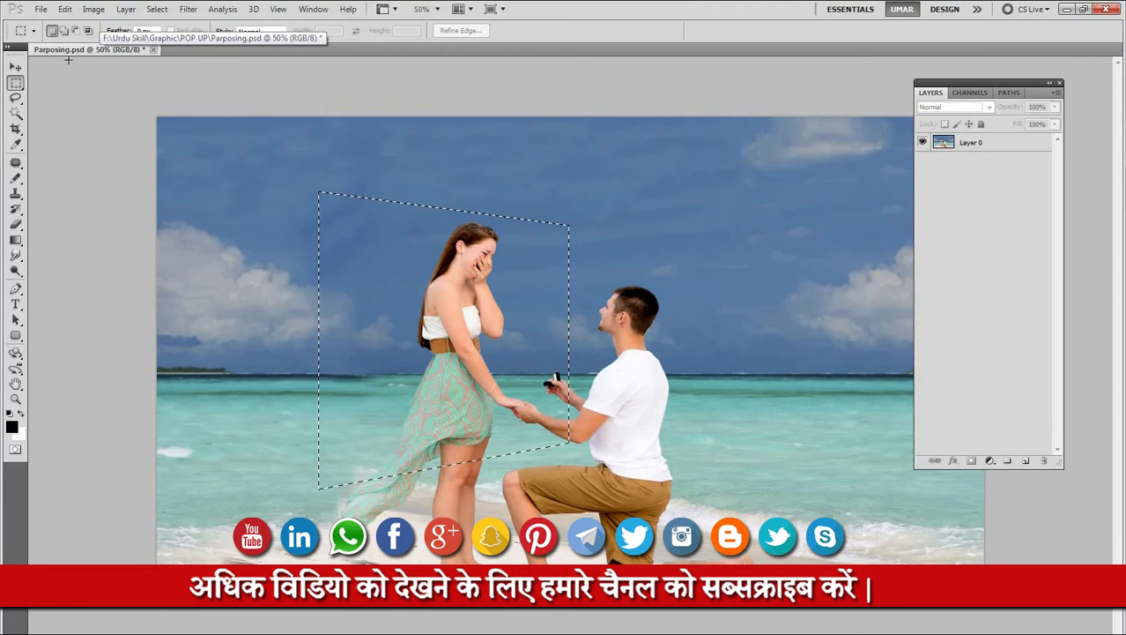
pyautogui.press('l')
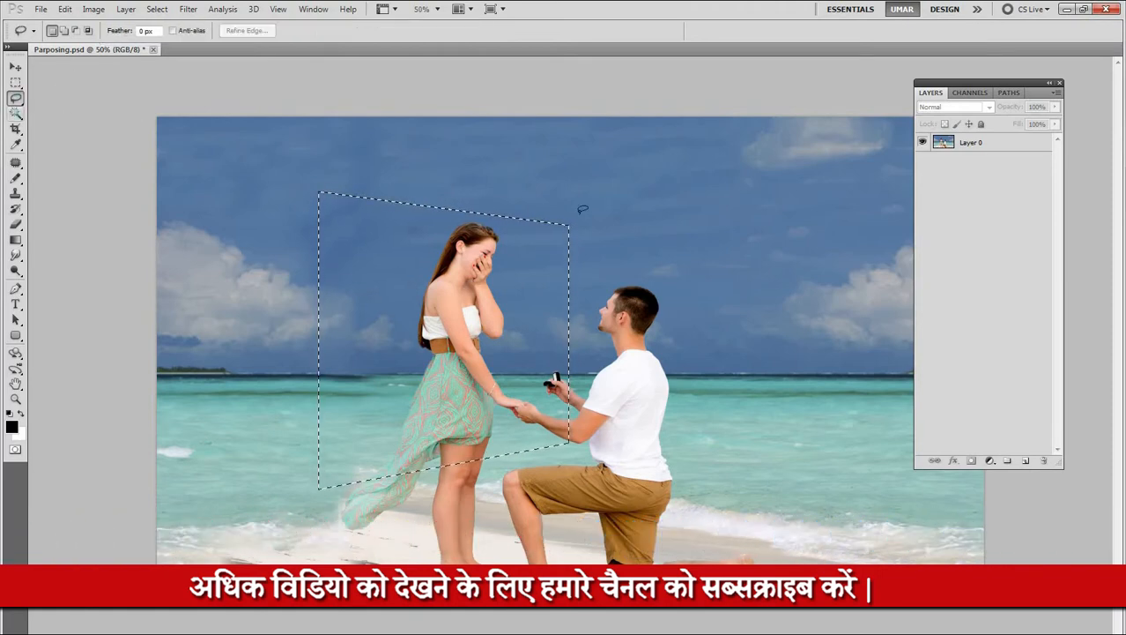
pyautogui.rightClick(616, 222)
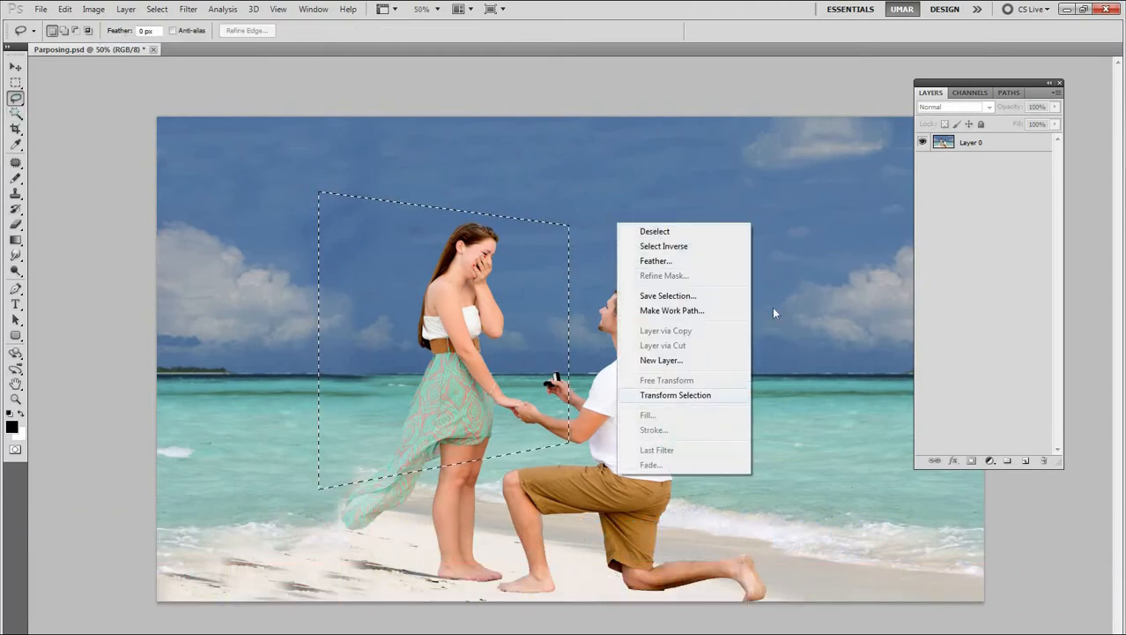
pyautogui.click(984, 152)
pyautogui.click(985, 145)
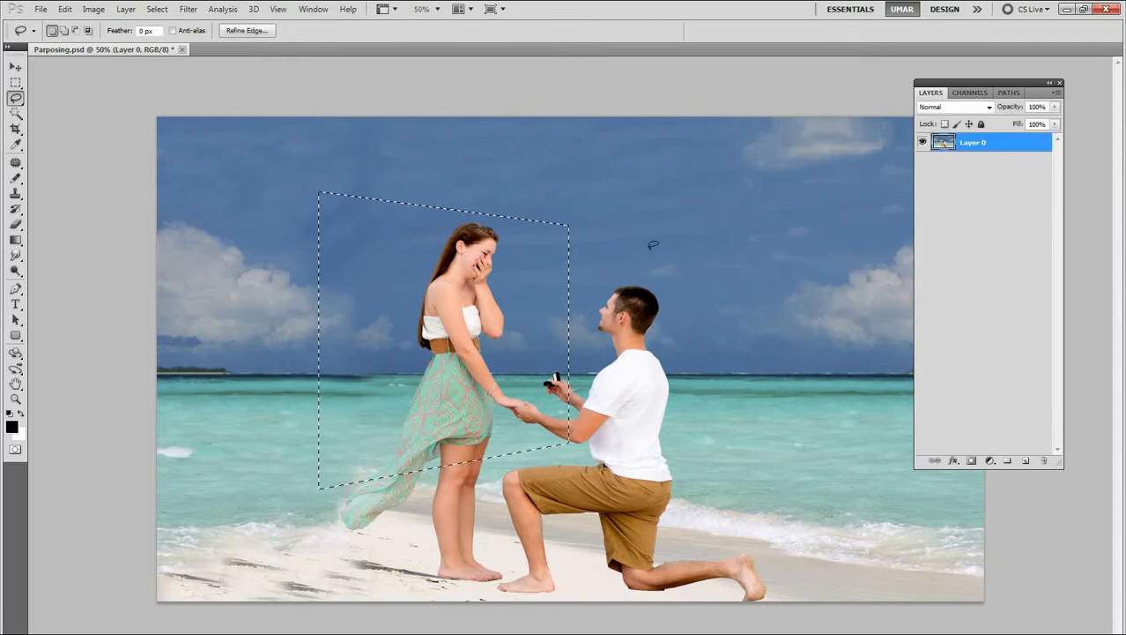
pyautogui.rightClick(540, 248)
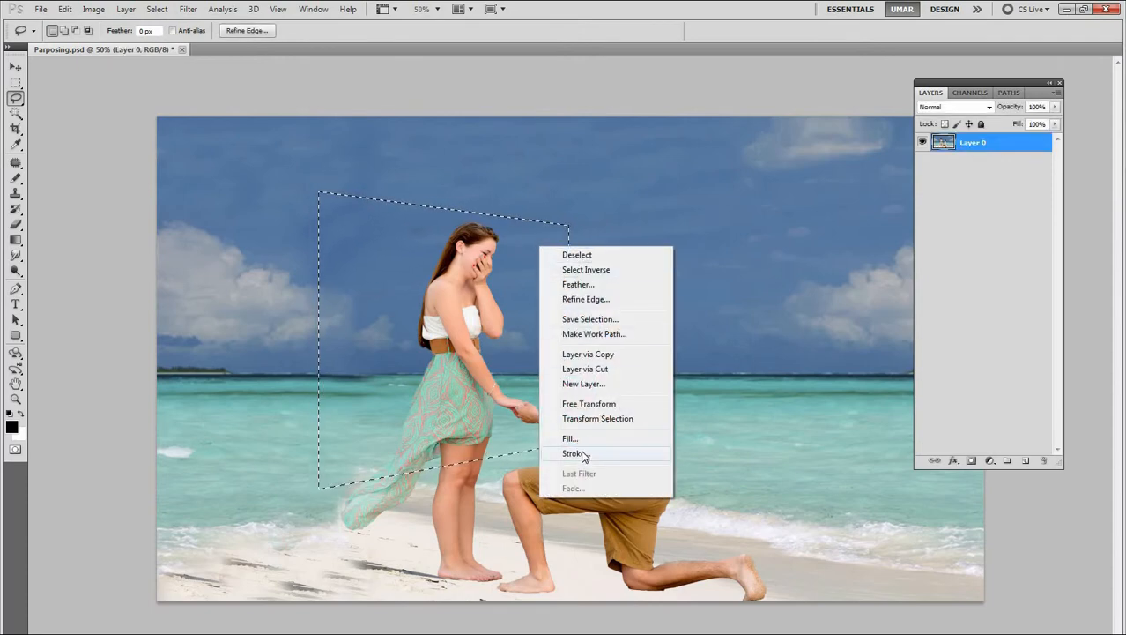
pyautogui.click(1013, 194)
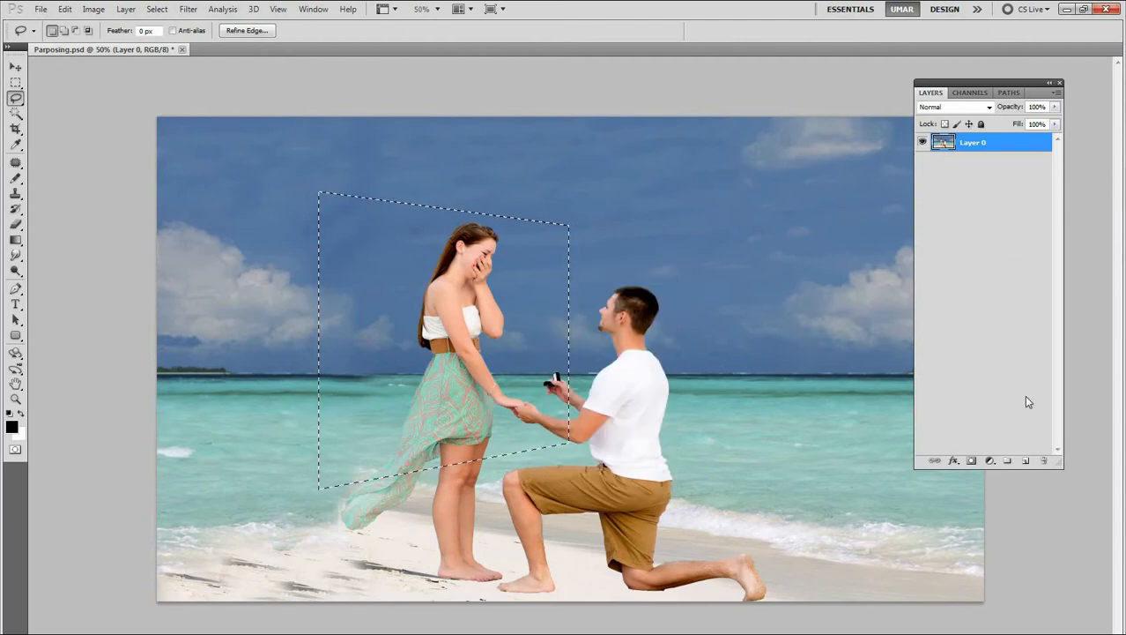
# Step: Create a new layer and stroke the selection on it with a 10 px white line located inside
pyautogui.click(1023, 460)
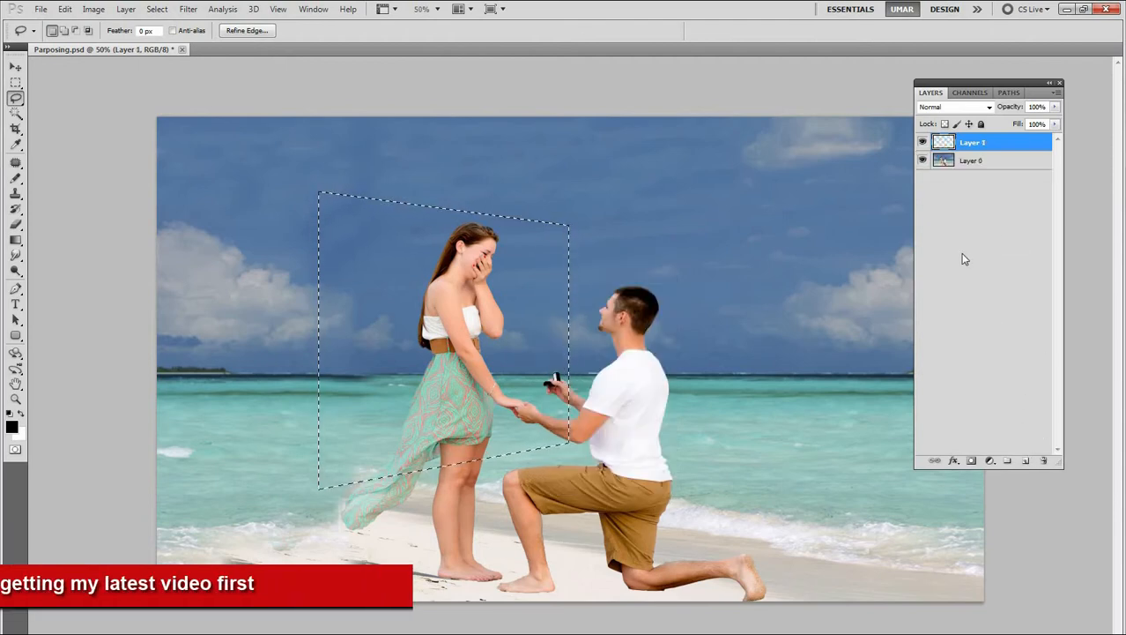
pyautogui.rightClick(529, 309)
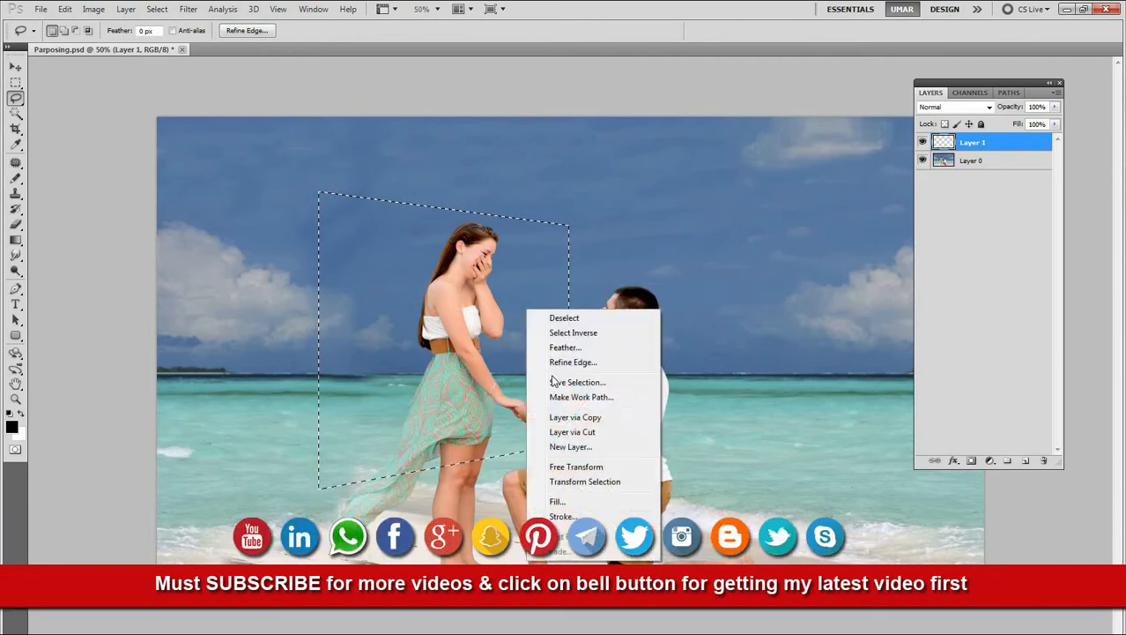
pyautogui.click(562, 516)
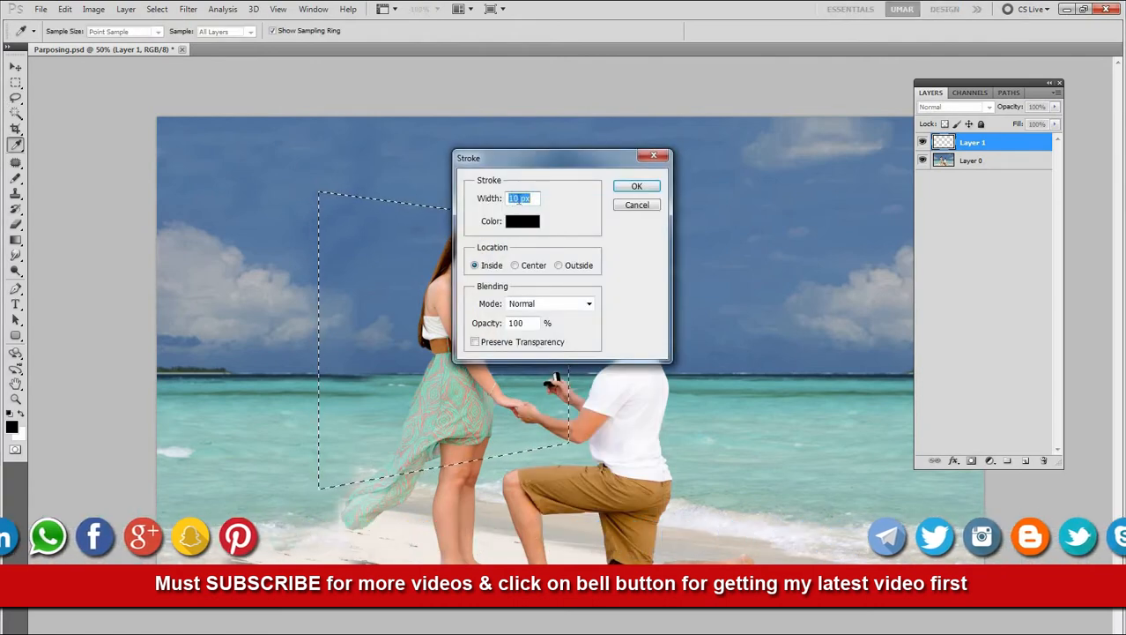
pyautogui.click(488, 272)
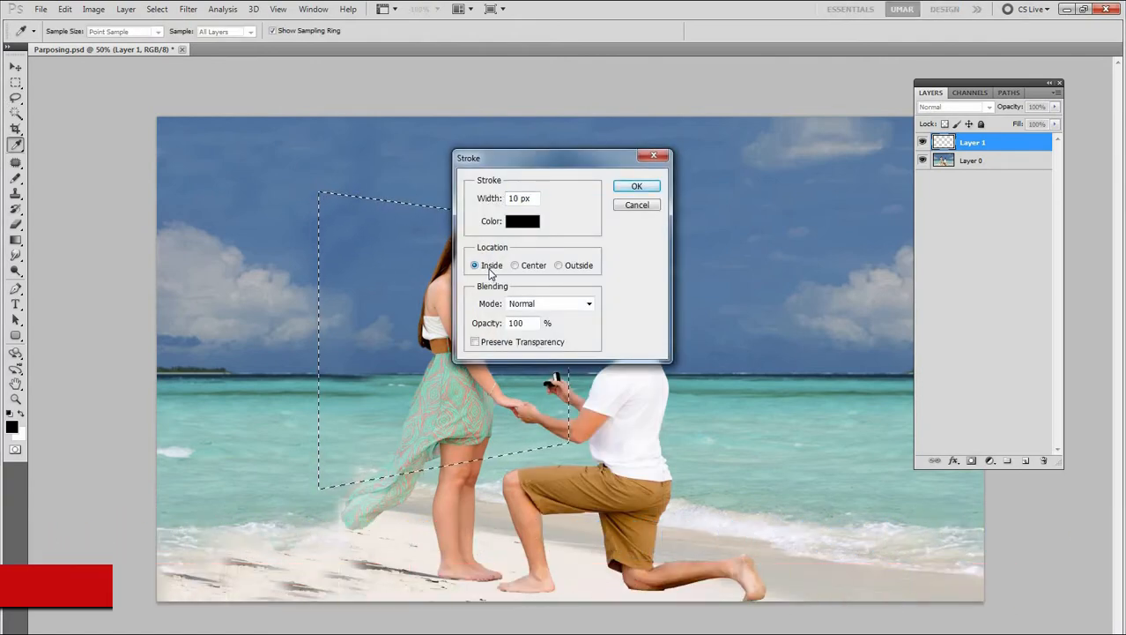
pyautogui.click(525, 228)
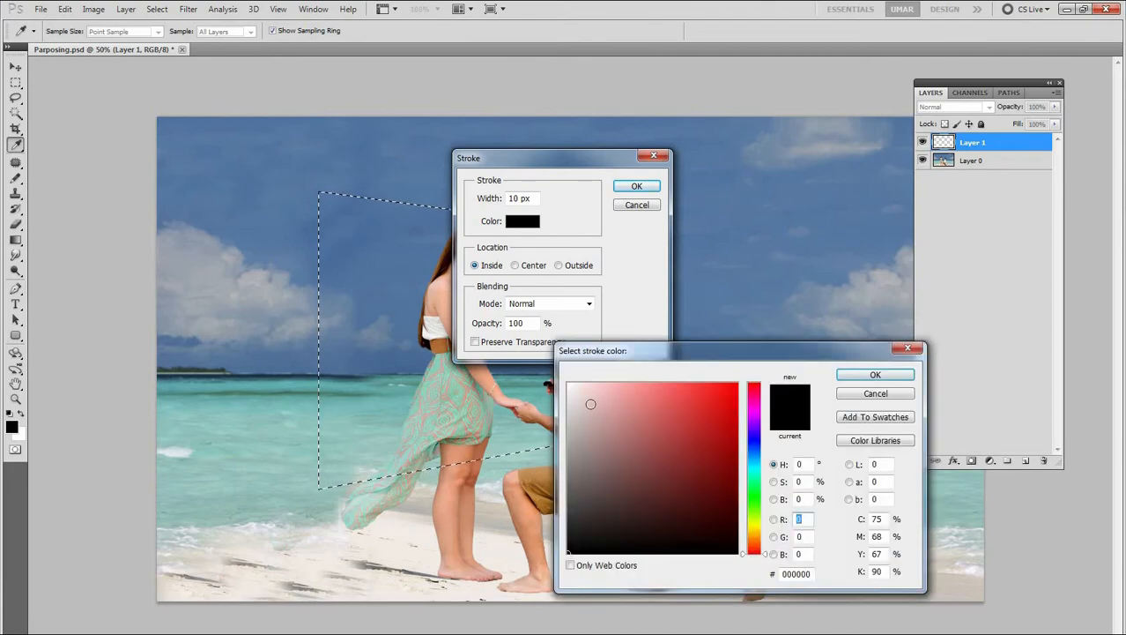
pyautogui.click(787, 321)
pyautogui.click(876, 375)
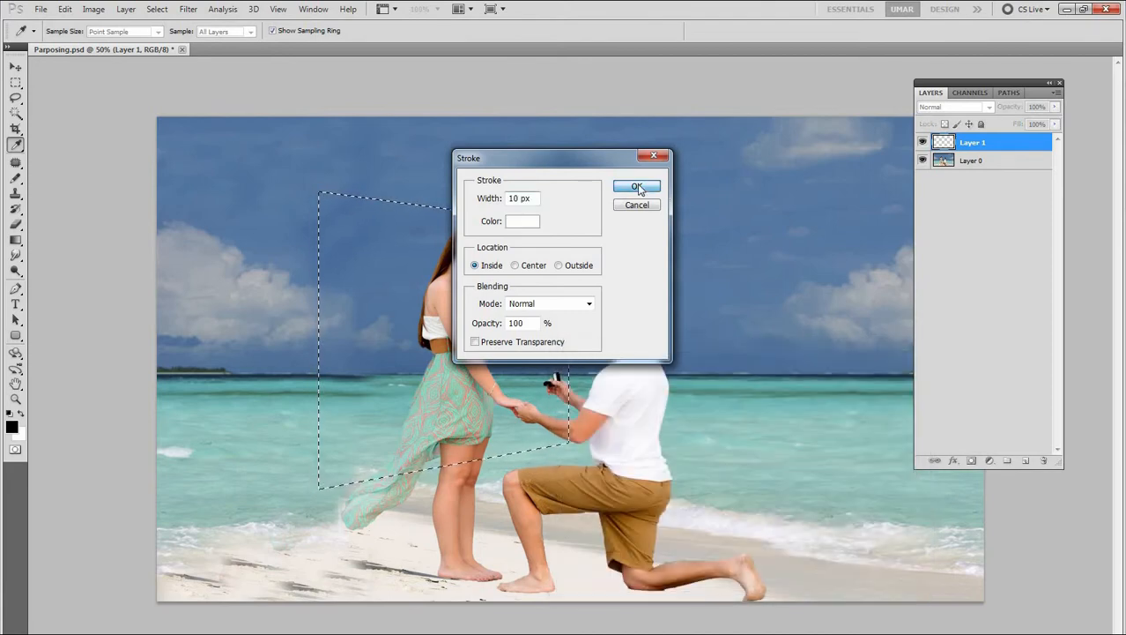
pyautogui.click(637, 182)
# Step: Thicken the frame by stroking the selection again with a wider white inside line, and make Layer 0 active
pyautogui.press('l')
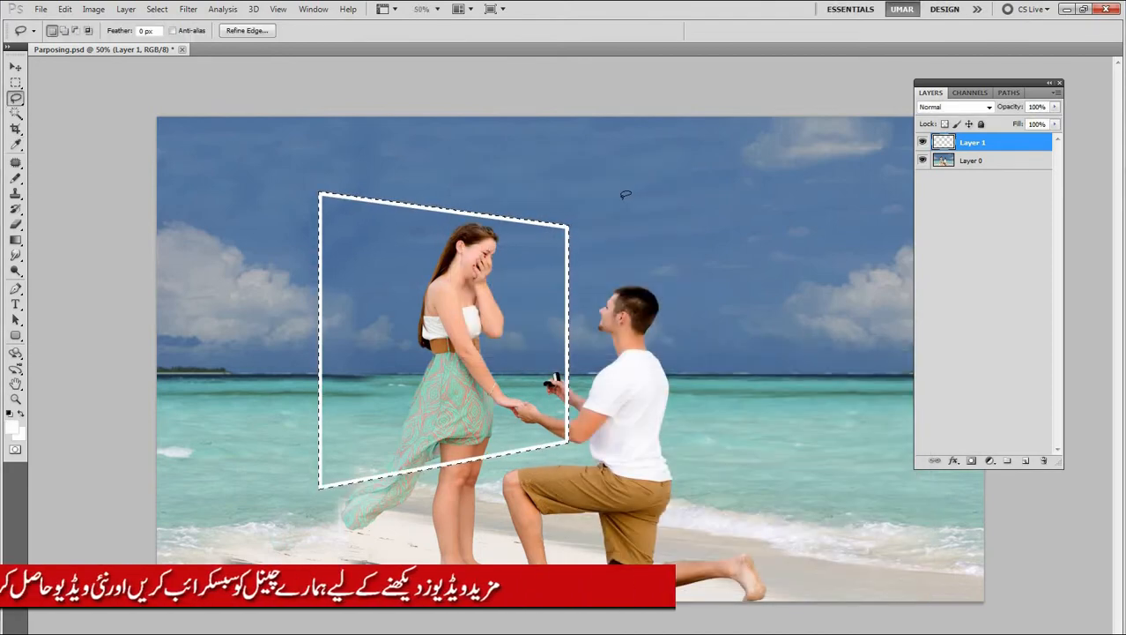
pyautogui.rightClick(392, 240)
pyautogui.click(427, 447)
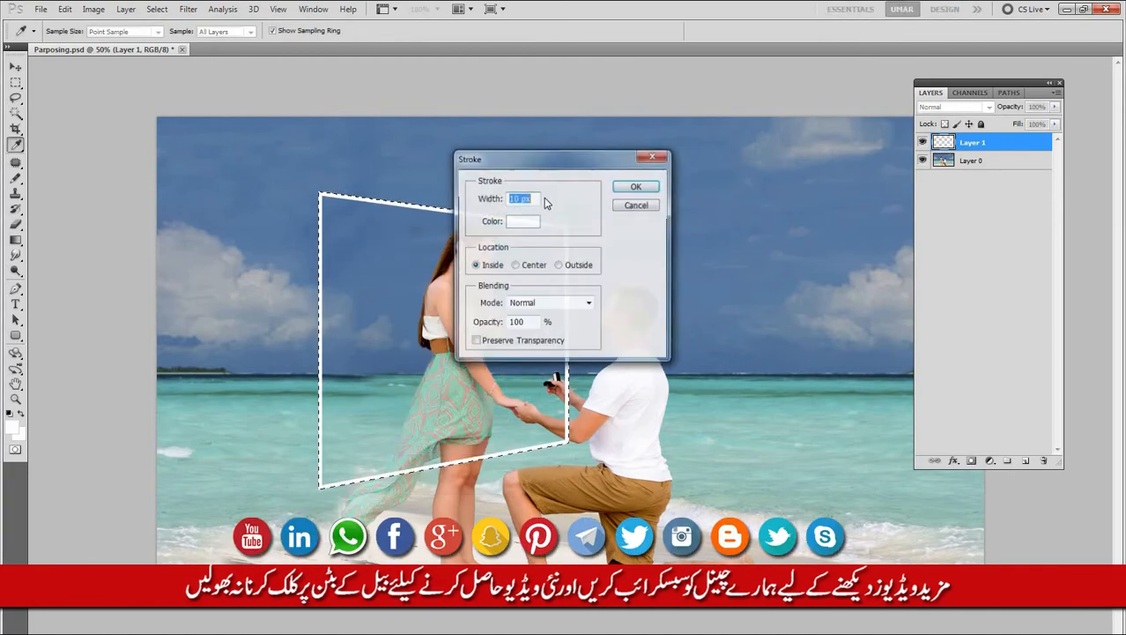
pyautogui.write('2')
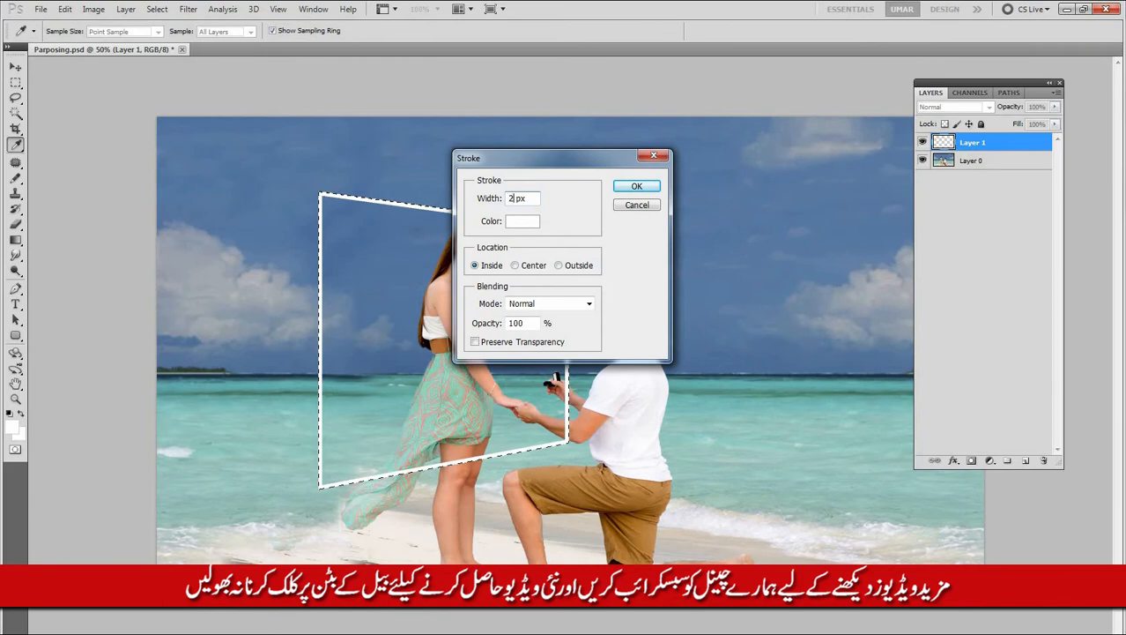
pyautogui.press('Return')
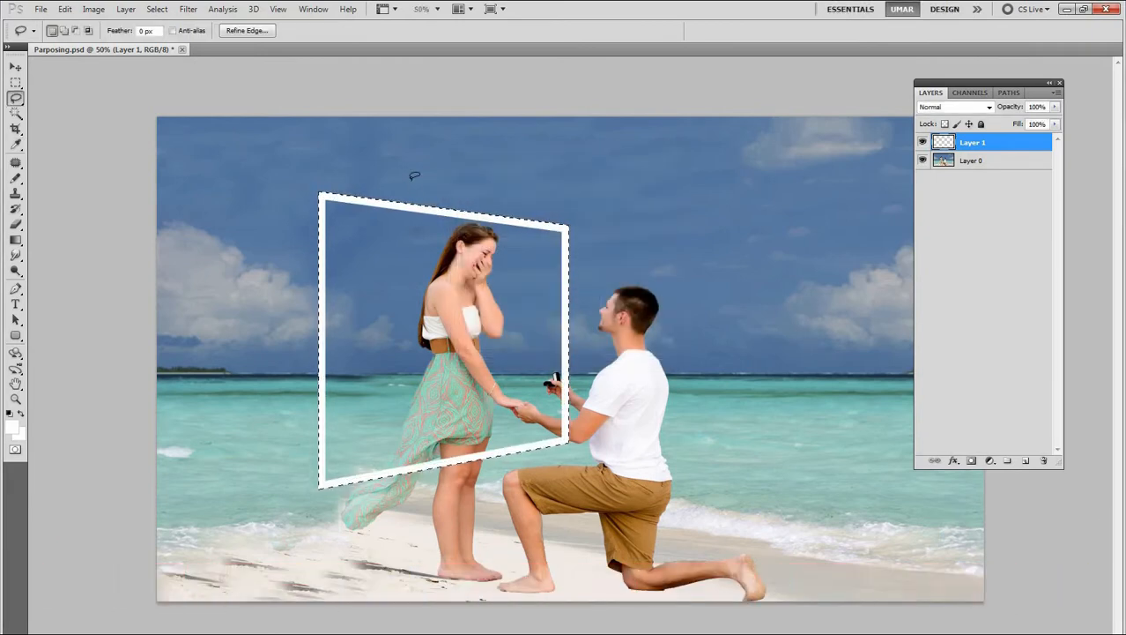
pyautogui.click(970, 162)
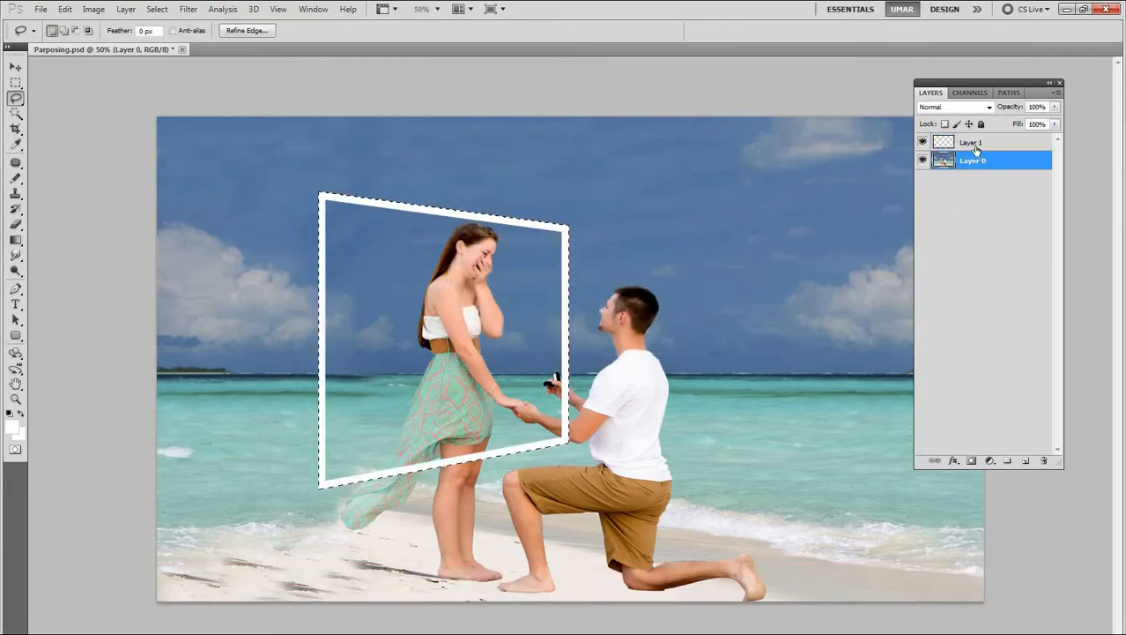
# Step: Clear the selection and rename Layer 1 as Stroke
pyautogui.click(973, 144)
pyautogui.hotkey('ctrl', 'd')
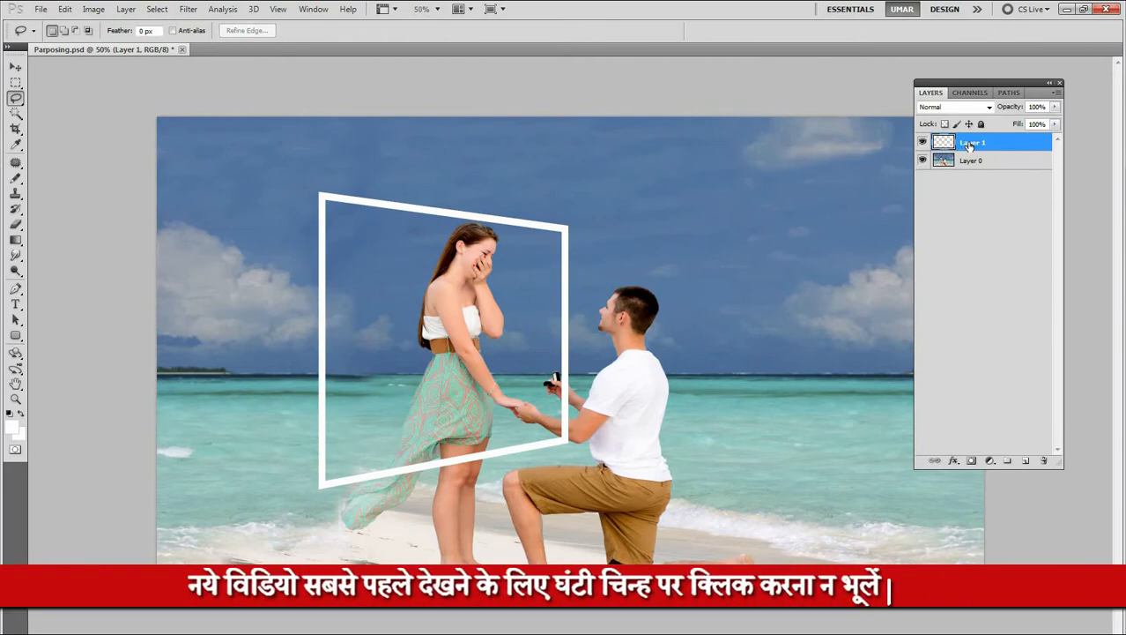
pyautogui.write('S')
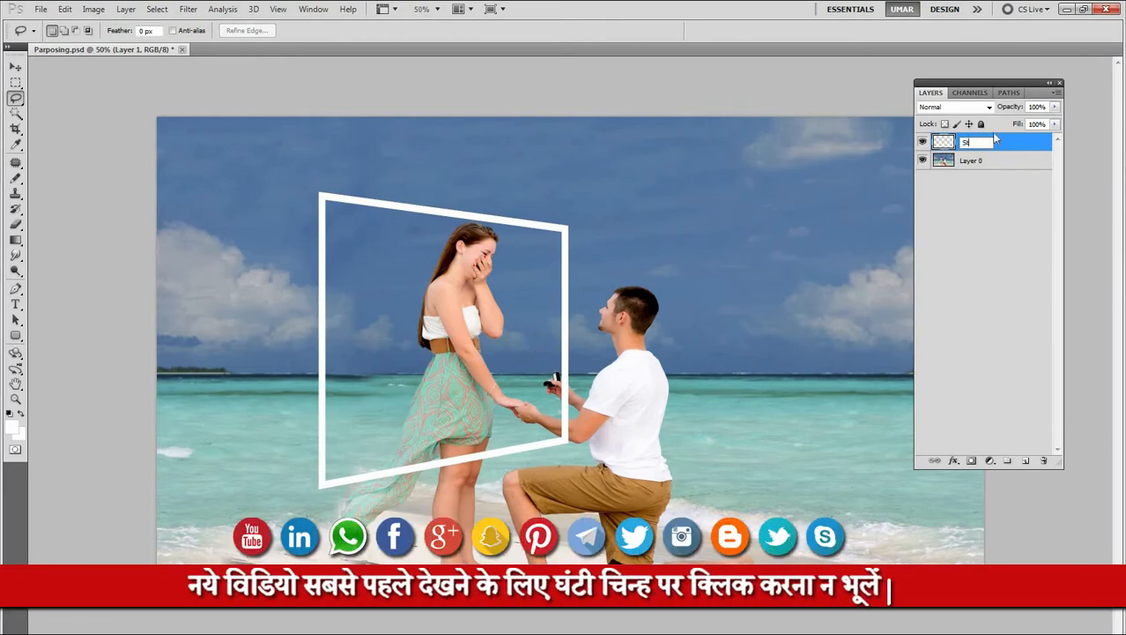
pyautogui.write('troke')
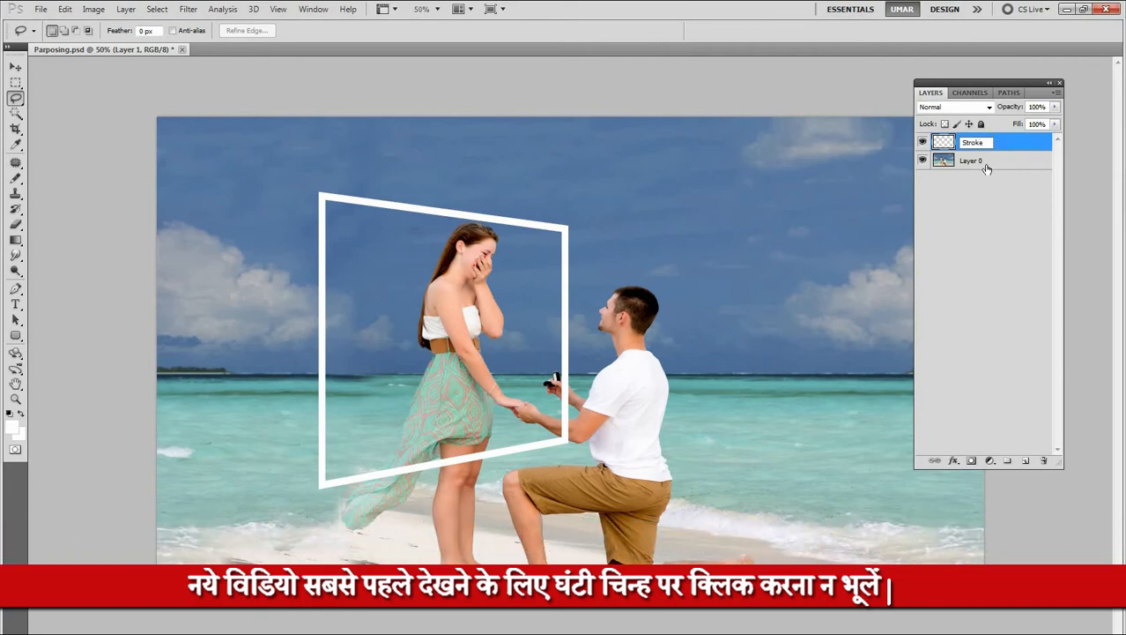
pyautogui.press('Return')
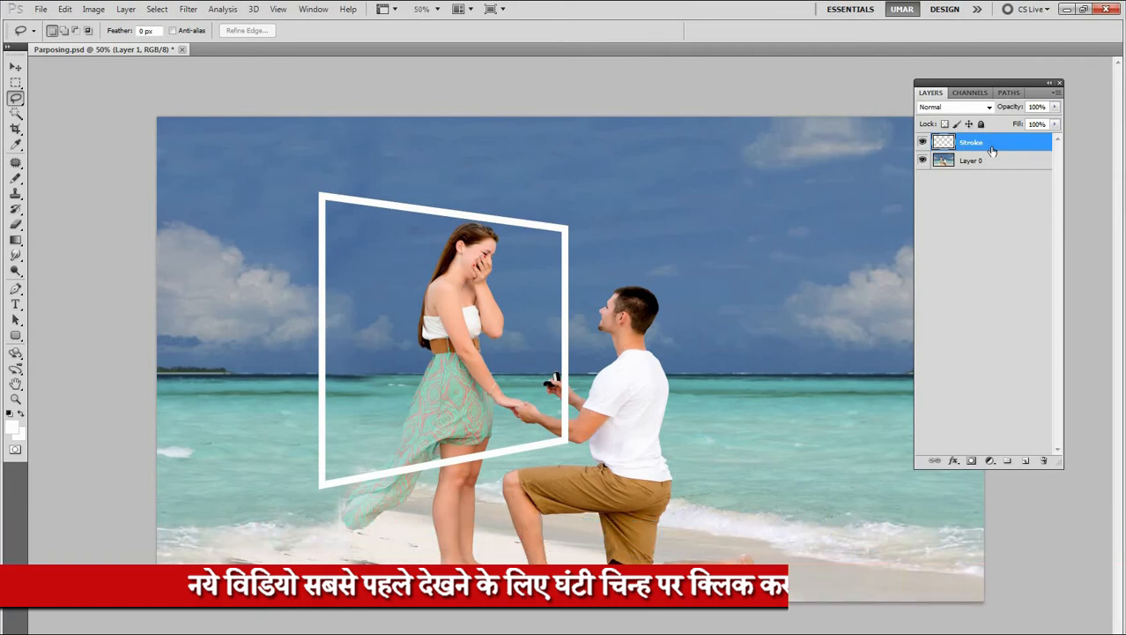
# Step: Duplicate Layer 0 into a copy directly above it
pyautogui.keyDown('ctrl'); pyautogui.click(630, 399); pyautogui.keyUp('ctrl')
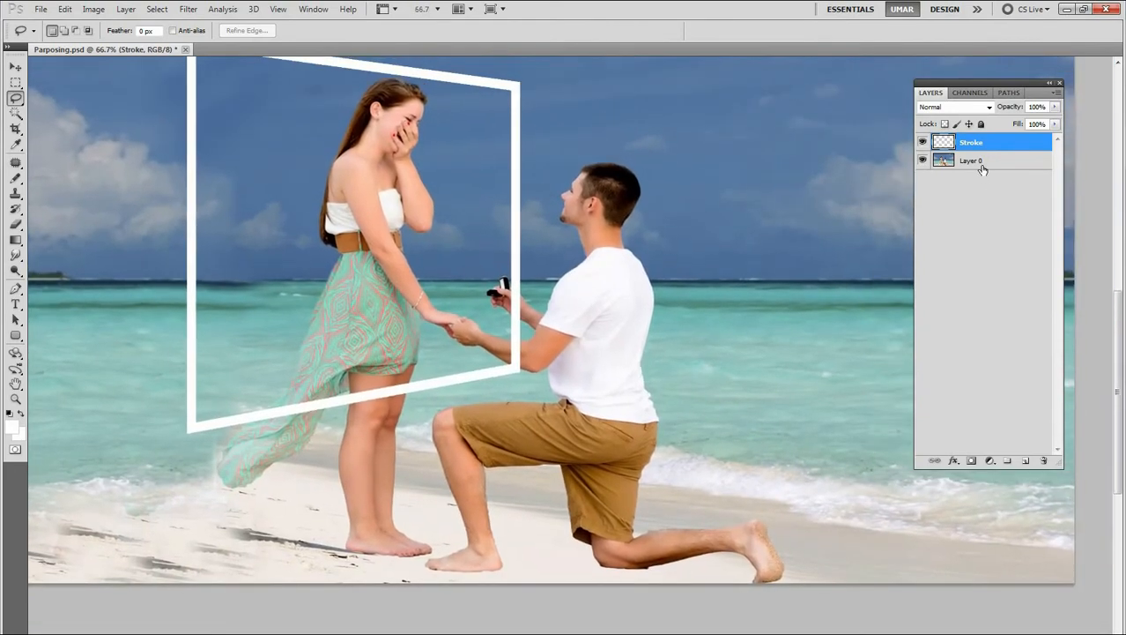
pyautogui.click(983, 167)
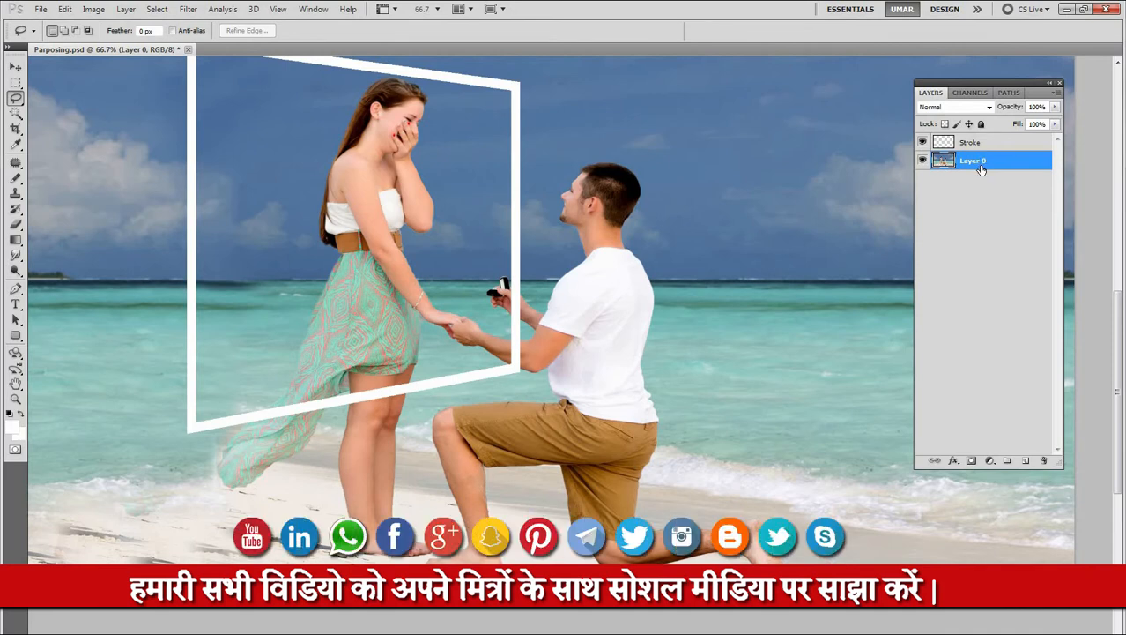
pyautogui.hotkey('ctrl', 'j')
# Step: Select the kneeling man's head, white shirt and raised forearm on Layer 0 copy with the Quick Selection tool
pyautogui.moveTo(645, 247); pyautogui.dragTo(591, 236)
pyautogui.scroll(1, 617, 191)
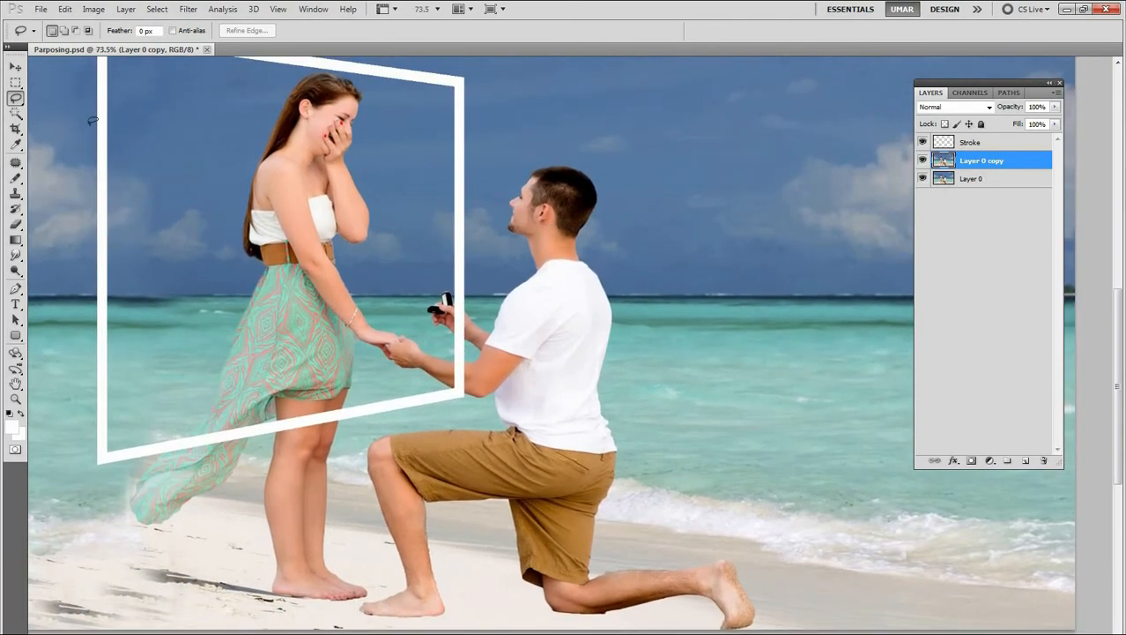
pyautogui.click(16, 113)
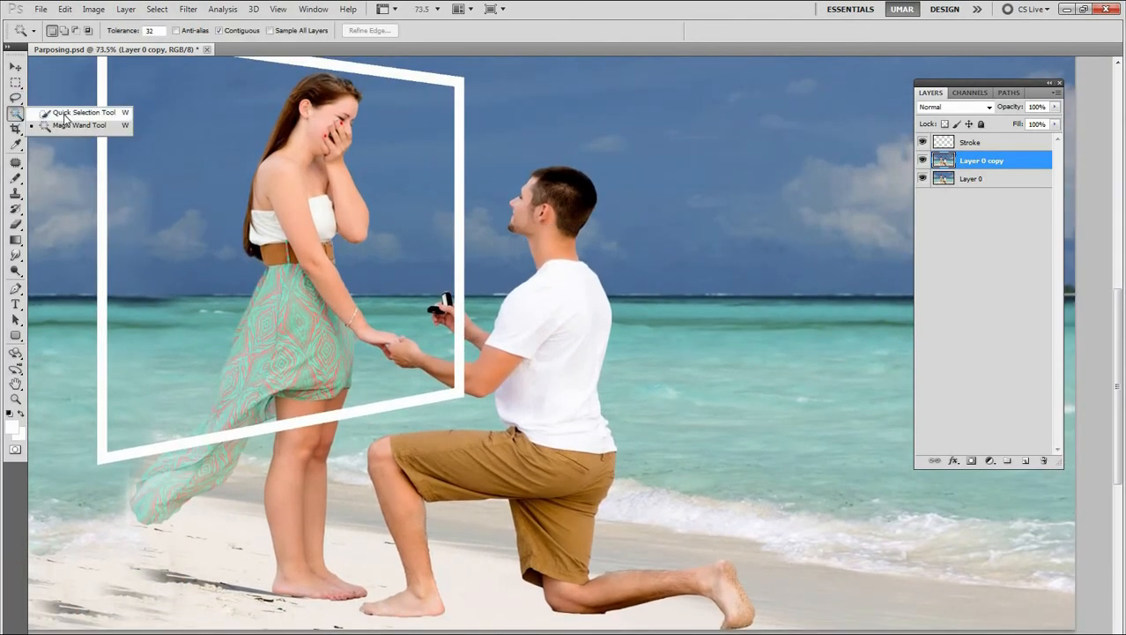
pyautogui.click(83, 113)
pyautogui.scroll(6, 599, 209)
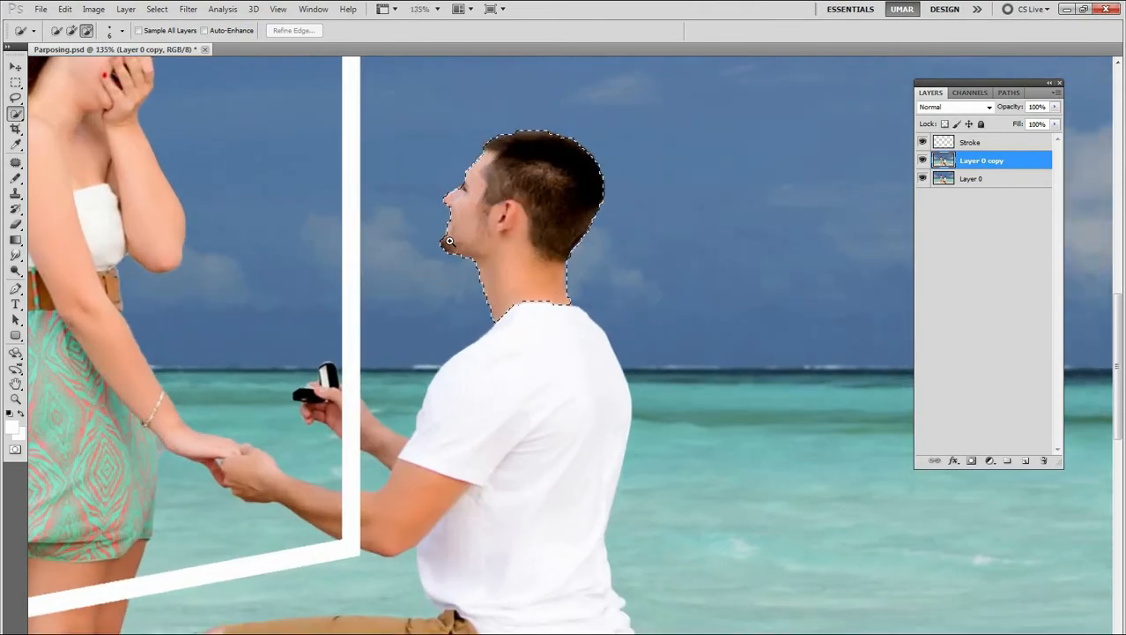
pyautogui.scroll(2, 500, 222)
pyautogui.scroll(-4, 500, 222)
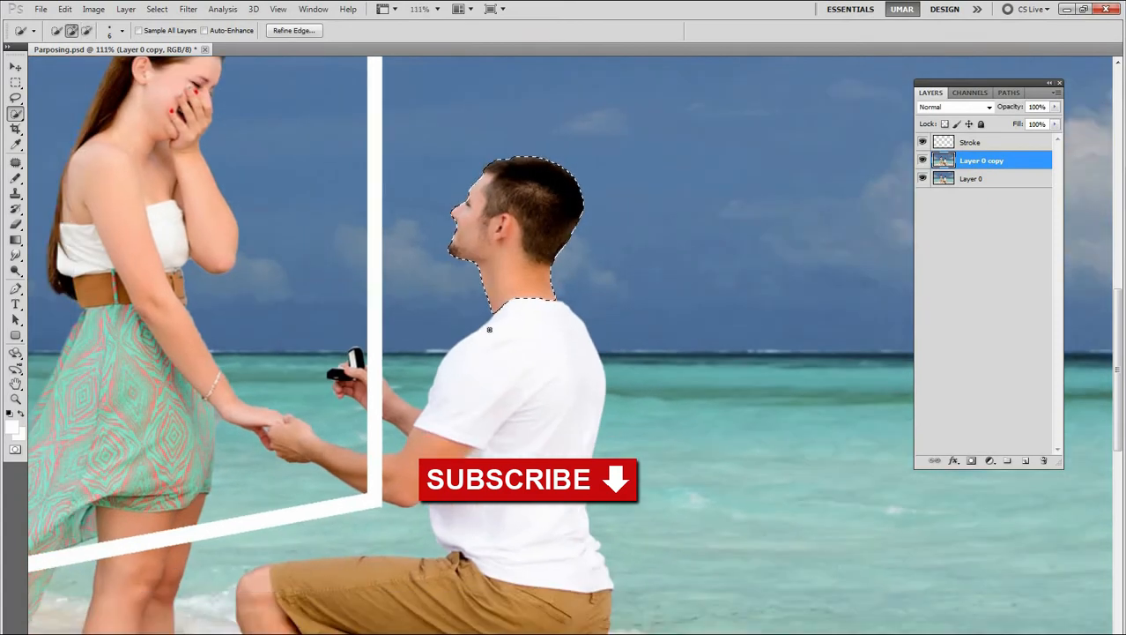
pyautogui.moveTo(461, 347); pyautogui.dragTo(515, 414)
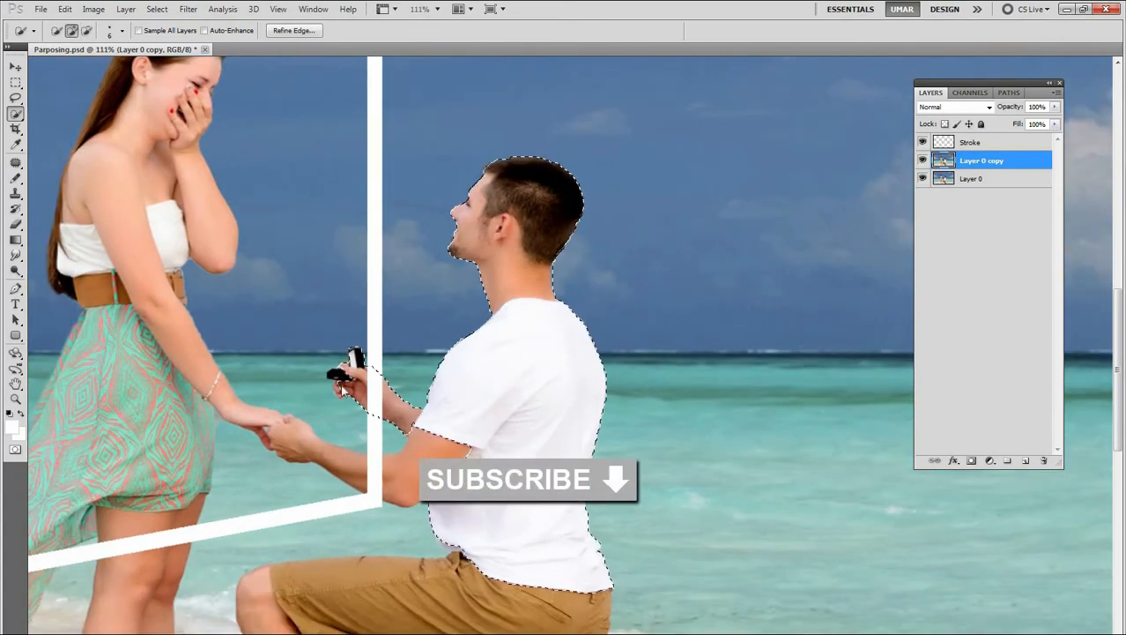
# Step: Add the fingers holding the ring box to the selection and trim the excess water beside the box
pyautogui.scroll(5, 406, 362)
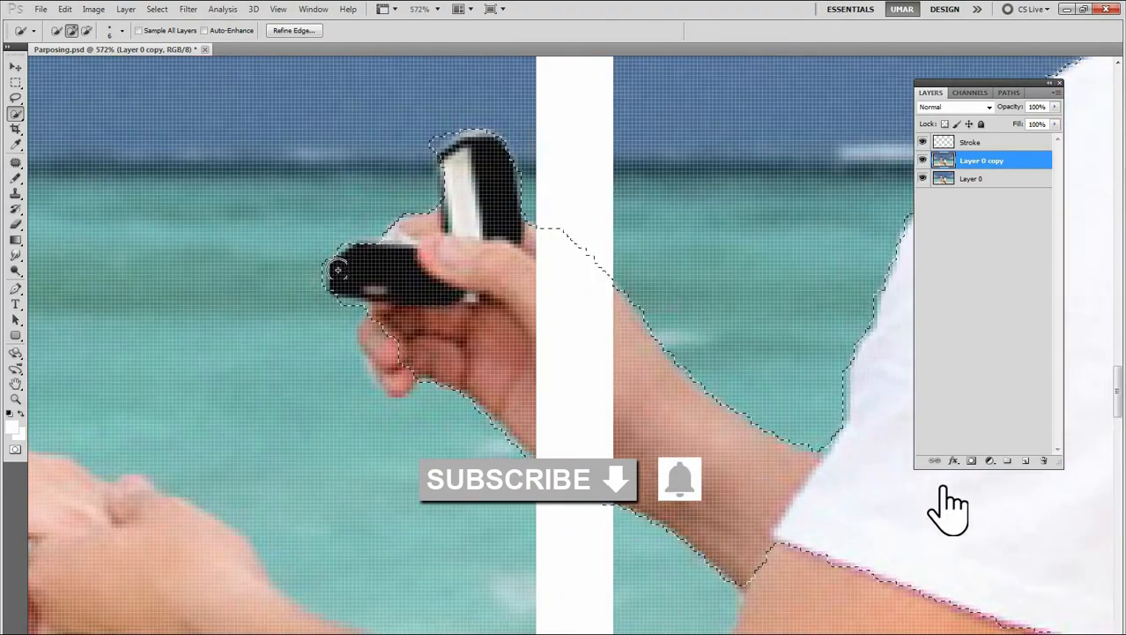
pyautogui.moveTo(385, 324); pyautogui.dragTo(399, 372)
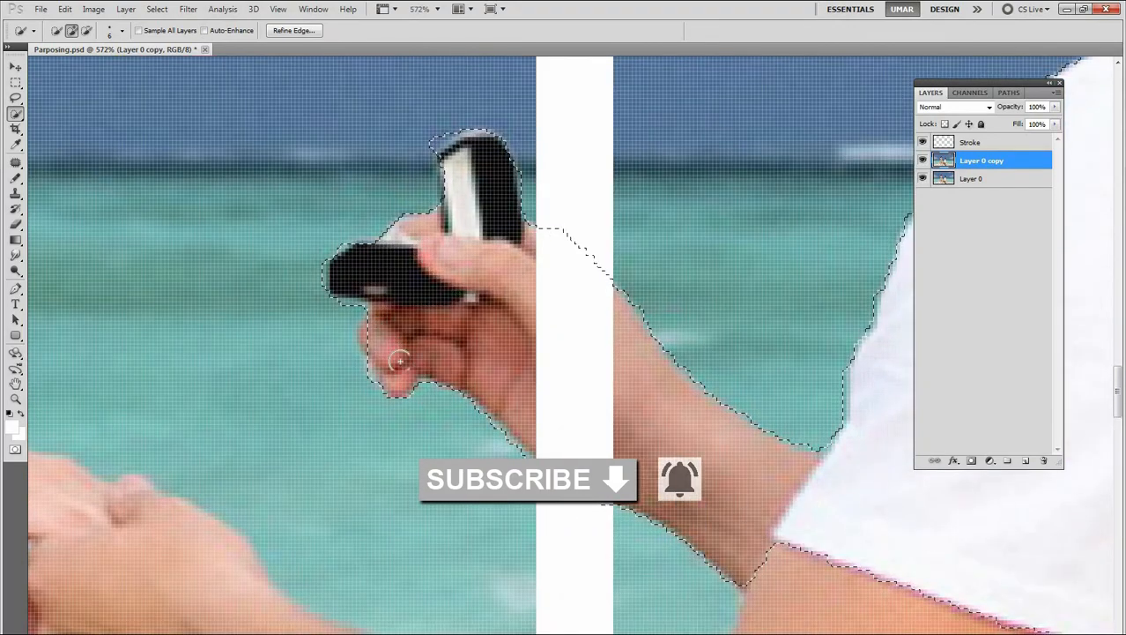
pyautogui.keyDown('alt'); pyautogui.click(314, 270); pyautogui.keyUp('alt')
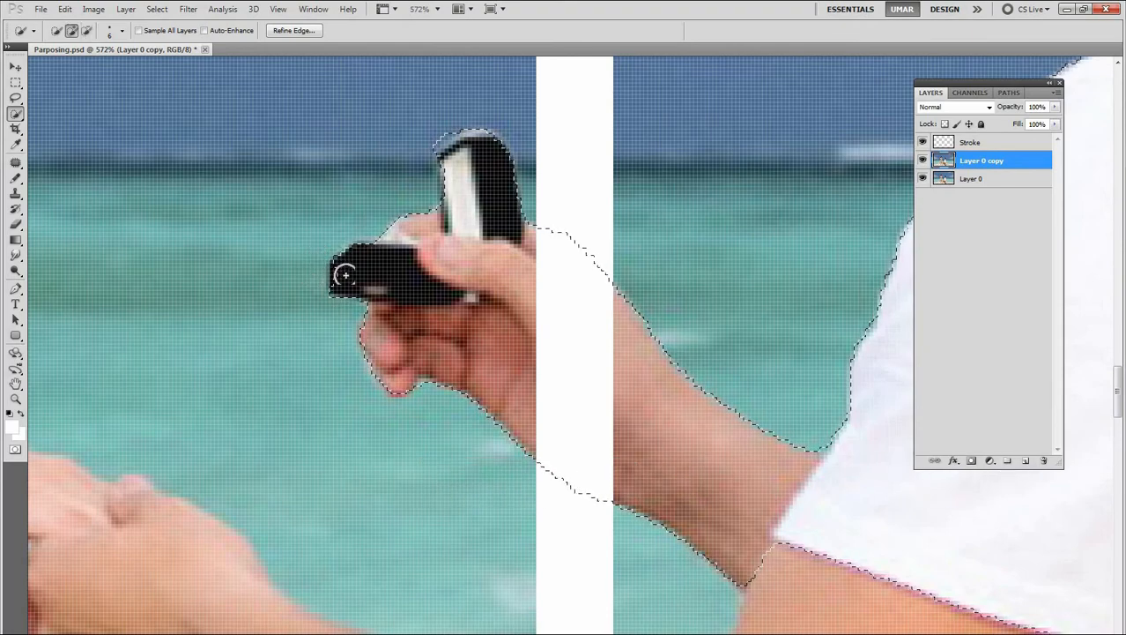
pyautogui.scroll(-3, 345, 276)
# Step: Tighten the selection along the upper edge of the open ring box with the Lasso tool
pyautogui.scroll(5, 474, 234)
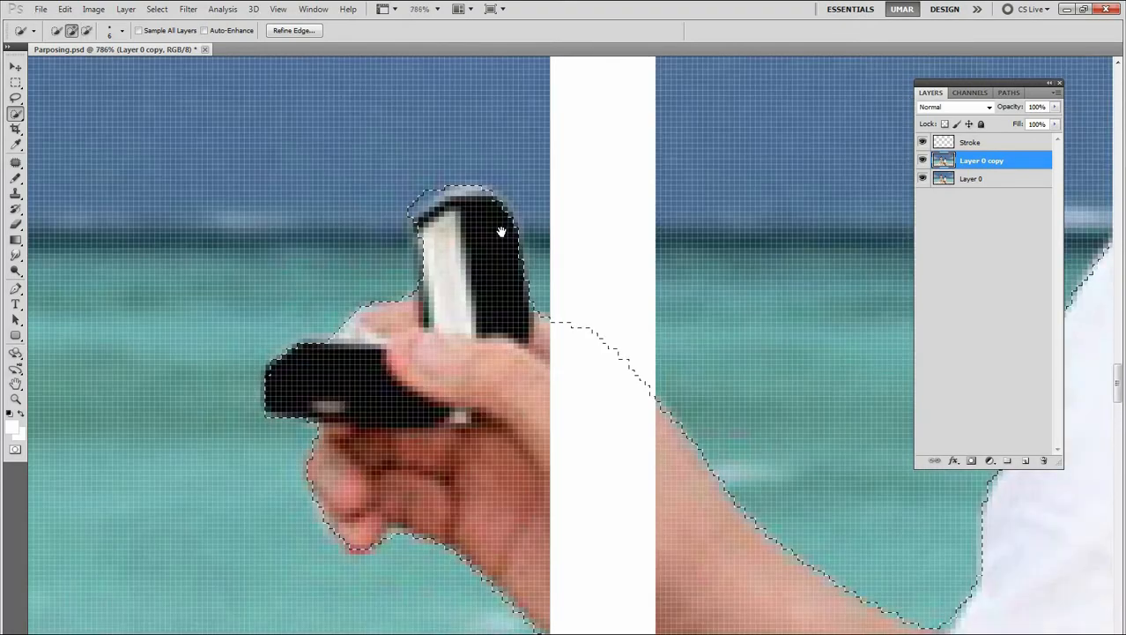
pyautogui.moveTo(527, 211); pyautogui.dragTo(556, 200)
pyautogui.press('l')
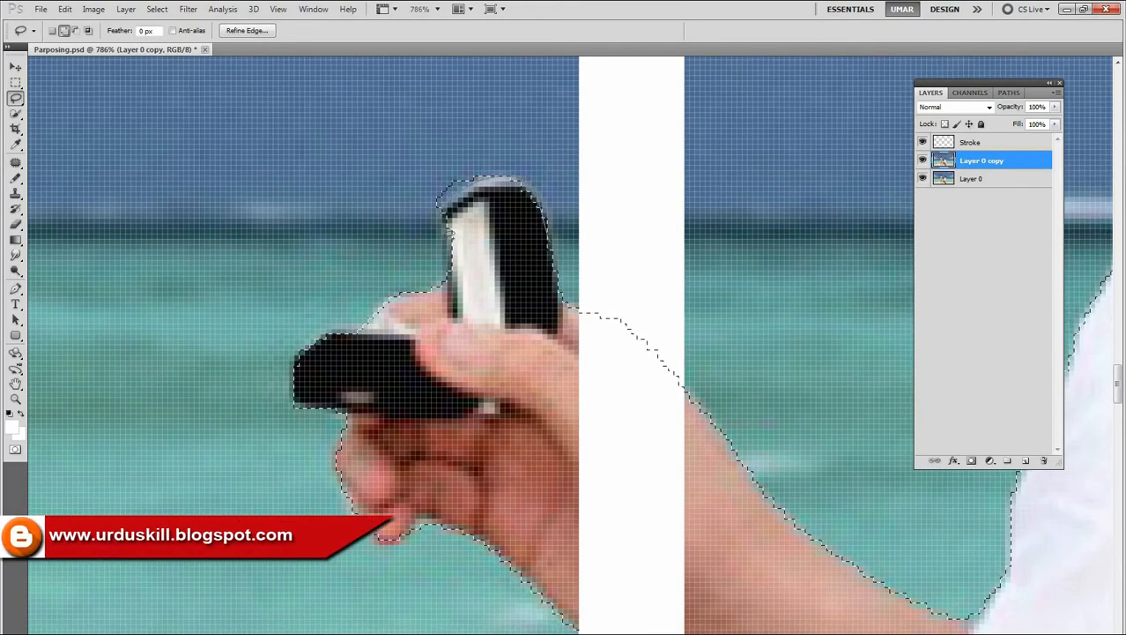
pyautogui.click(76, 30)
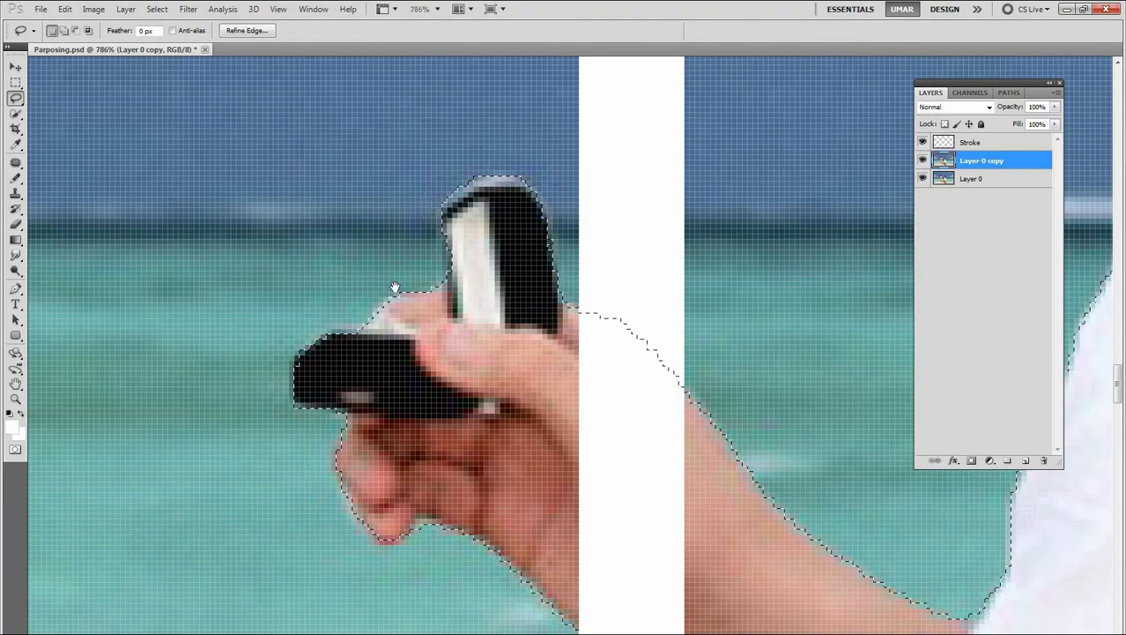
pyautogui.moveTo(394, 287); pyautogui.dragTo(469, 162)
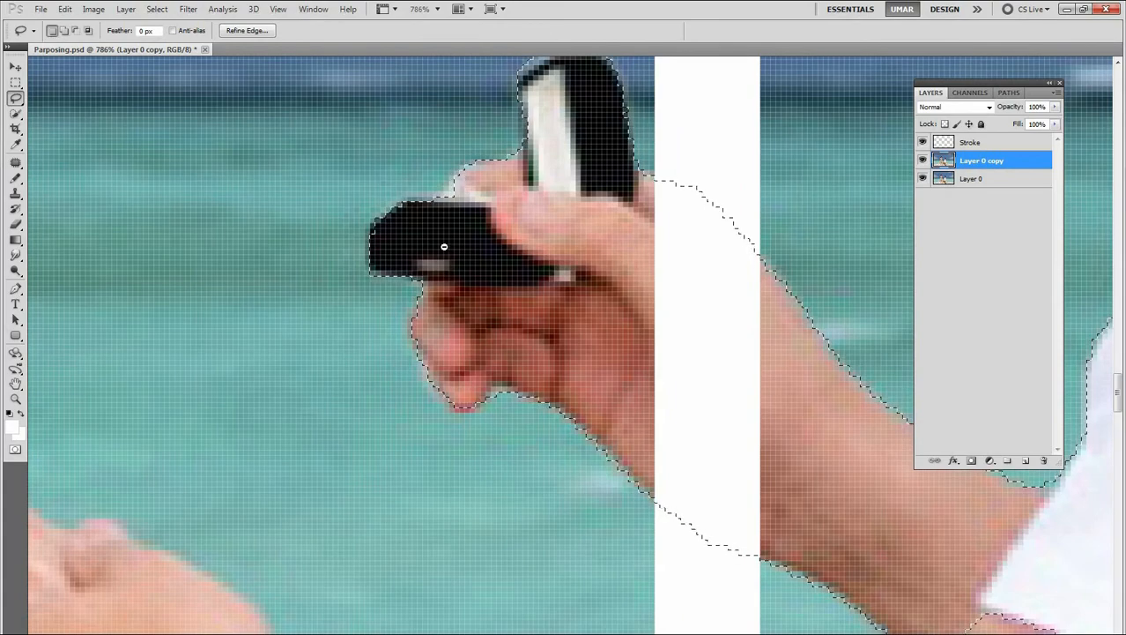
# Step: Extend the selection with the Quick Selection tool over the man's lower arm and the hand holding the woman's
pyautogui.scroll(-5, 442, 238)
pyautogui.moveTo(515, 308); pyautogui.dragTo(507, 186)
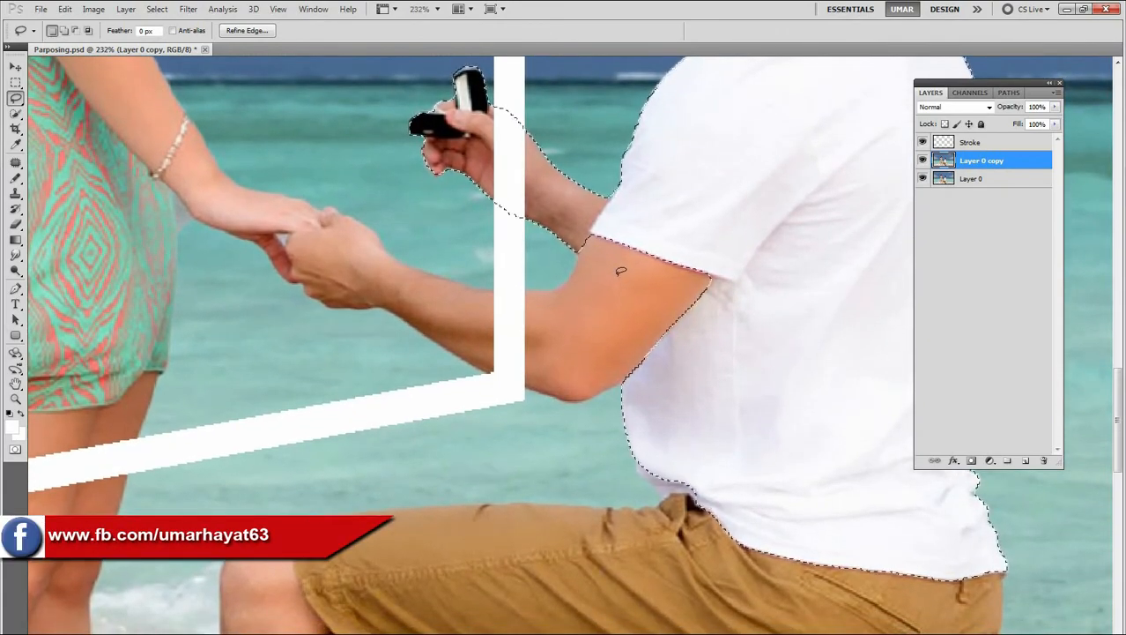
pyautogui.press('w')
pyautogui.moveTo(591, 252)
pyautogui.mouseDown()
pyautogui.moveTo(552, 315)
pyautogui.moveTo(498, 309)
pyautogui.mouseUp()
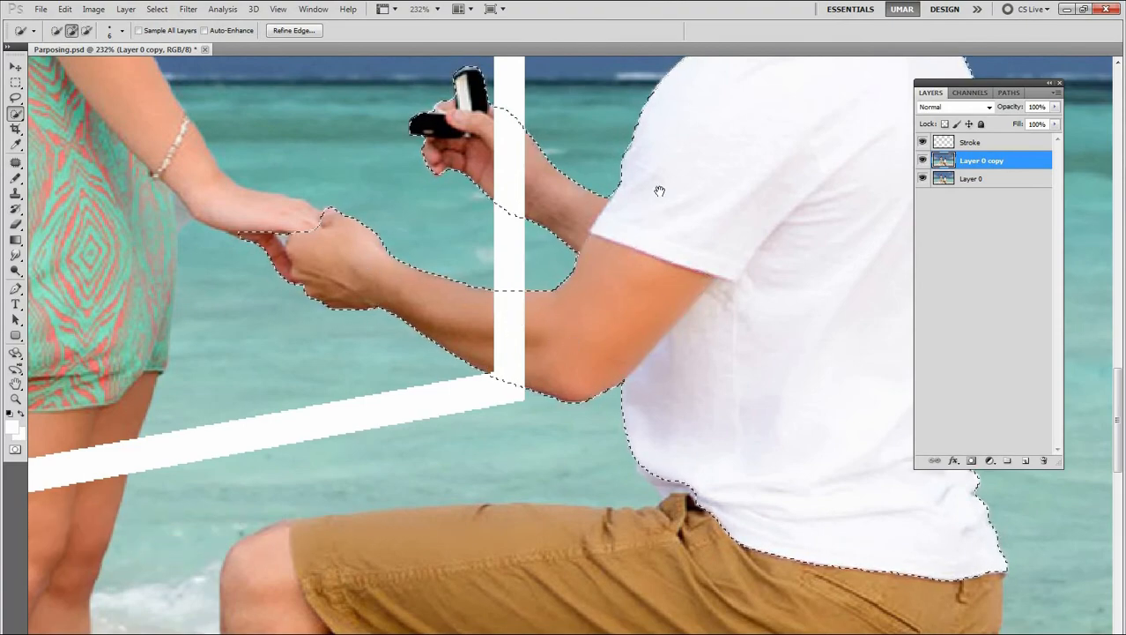
# Step: Add the man's brown shorts, front leg and front foot to the selection, keeping the edge clean at his waist
pyautogui.moveTo(661, 458); pyautogui.dragTo(636, 222)
pyautogui.keyDown('alt'); pyautogui.click(640, 224); pyautogui.keyUp('alt')
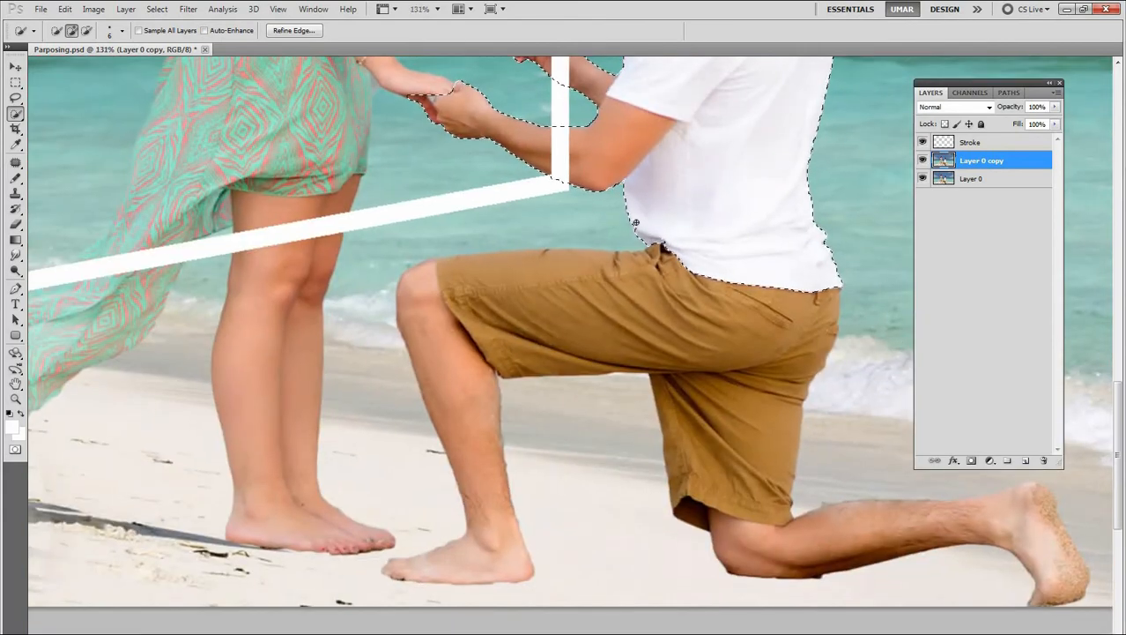
pyautogui.moveTo(648, 258); pyautogui.dragTo(452, 266)
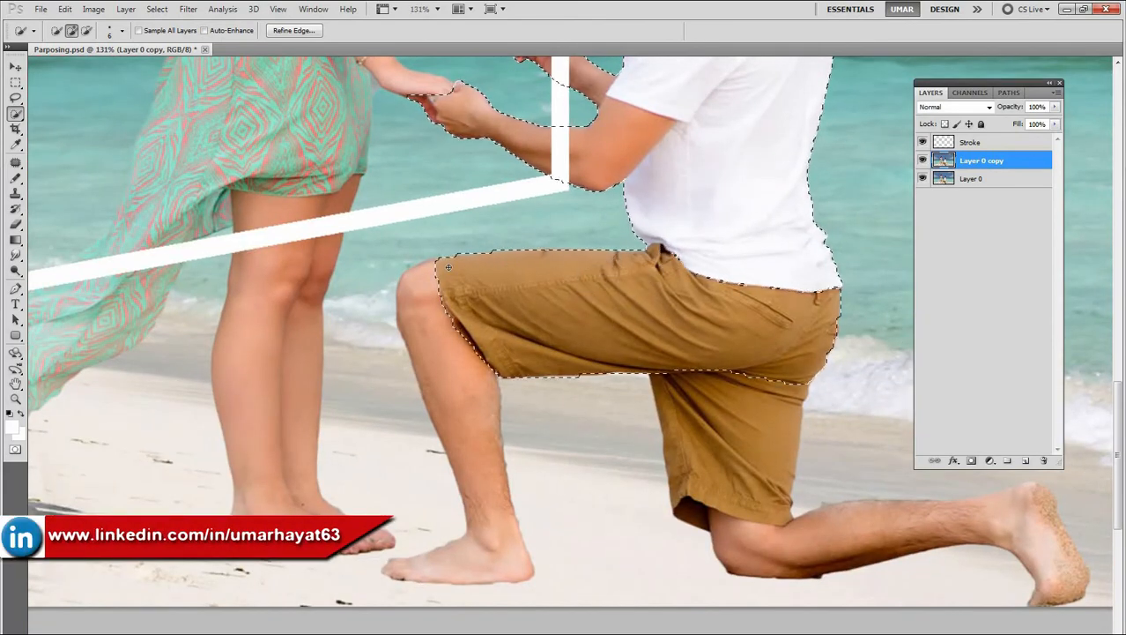
pyautogui.moveTo(453, 416); pyautogui.dragTo(485, 499)
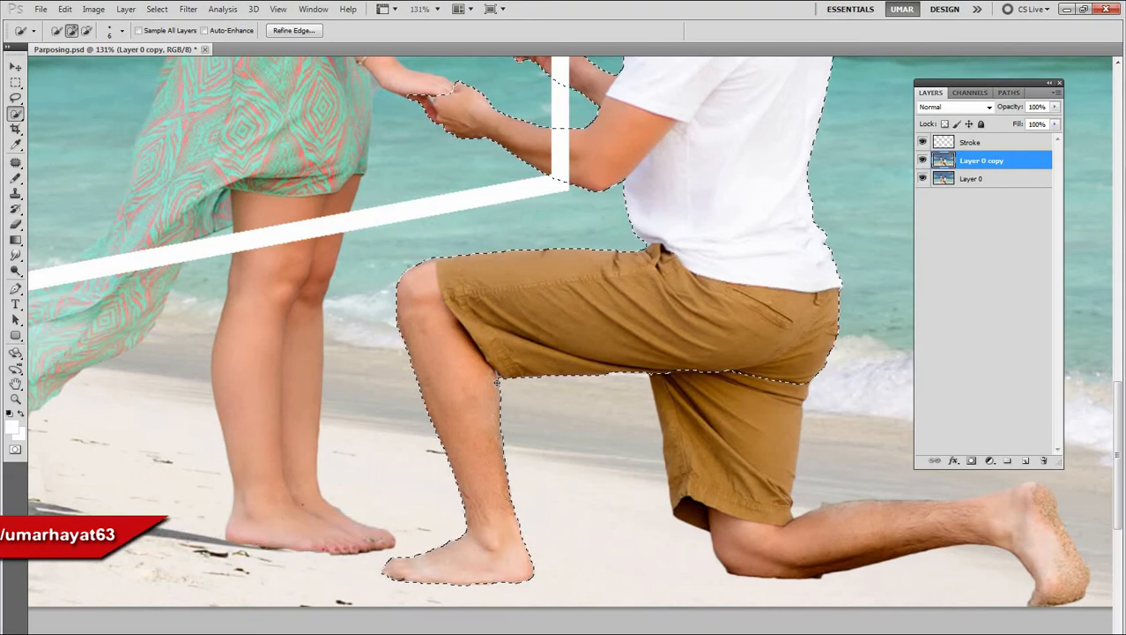
pyautogui.moveTo(513, 386)
pyautogui.mouseDown()
pyautogui.moveTo(532, 317)
pyautogui.moveTo(518, 373)
pyautogui.moveTo(590, 347)
pyautogui.mouseUp()
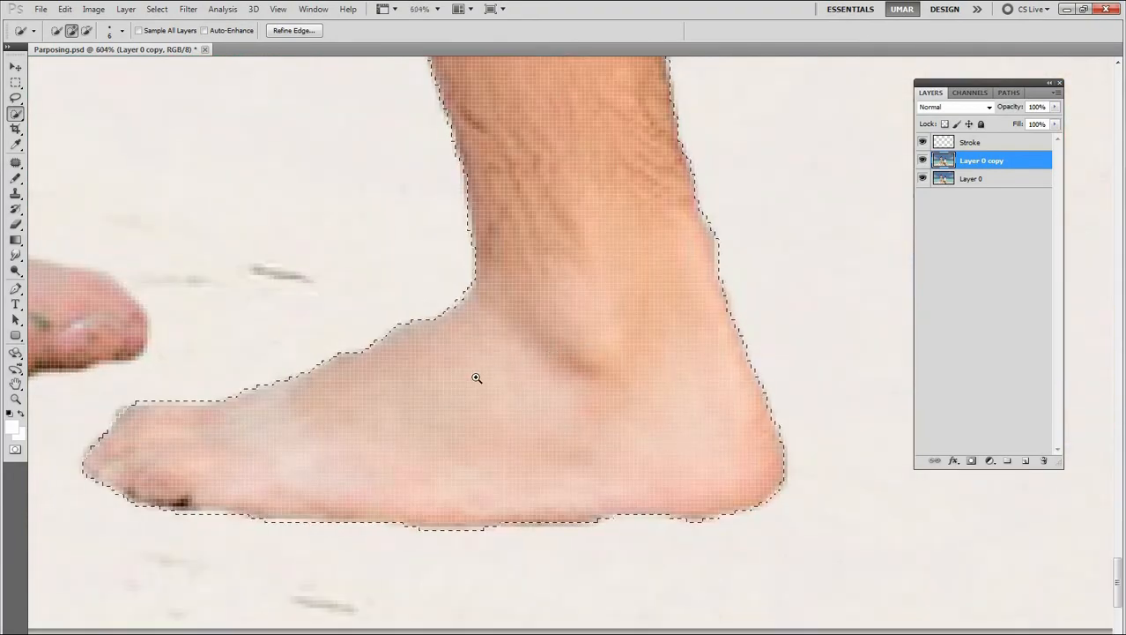
pyautogui.moveTo(525, 362); pyautogui.dragTo(458, 319)
# Step: Add the lower part of the shorts and the man's rear leg and foot to complete the selection of his figure
pyautogui.moveTo(772, 218); pyautogui.dragTo(490, 247)
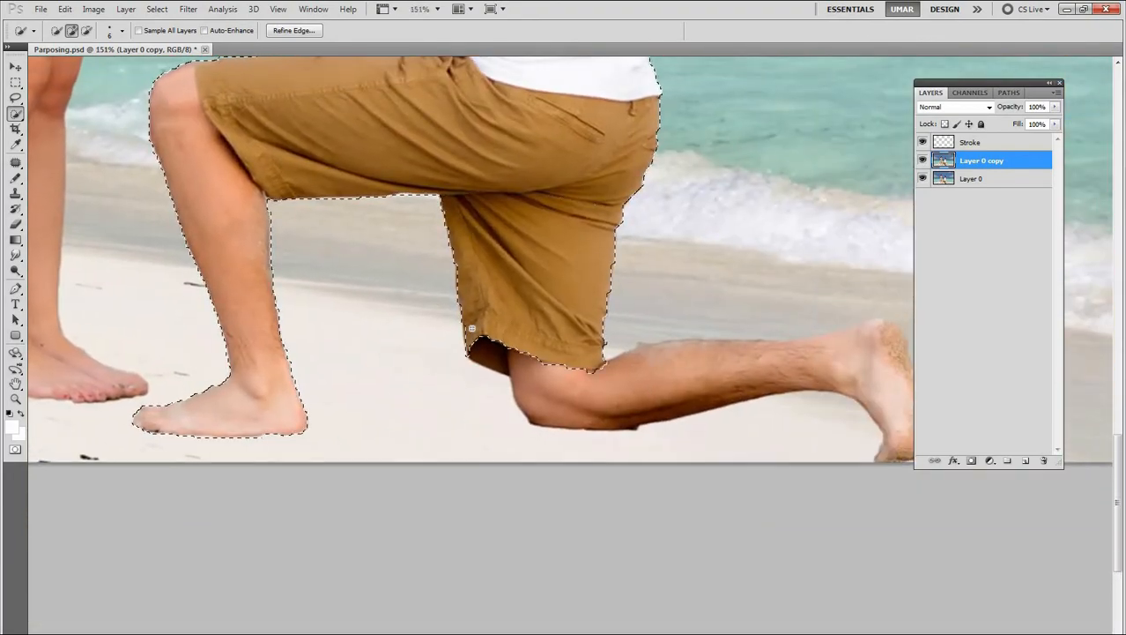
pyautogui.moveTo(526, 383)
pyautogui.mouseDown()
pyautogui.moveTo(539, 412)
pyautogui.moveTo(556, 417)
pyautogui.moveTo(654, 410)
pyautogui.moveTo(741, 379)
pyautogui.moveTo(653, 352)
pyautogui.mouseUp()
pyautogui.moveTo(696, 268); pyautogui.dragTo(371, 272)
pyautogui.moveTo(459, 362)
pyautogui.mouseDown()
pyautogui.moveTo(546, 357)
pyautogui.moveTo(577, 341)
pyautogui.moveTo(549, 324)
pyautogui.mouseUp()
pyautogui.moveTo(578, 366); pyautogui.dragTo(536, 169)
pyautogui.moveTo(516, 342); pyautogui.dragTo(573, 628)
pyautogui.moveTo(472, 176)
pyautogui.mouseDown()
pyautogui.moveTo(554, 165)
pyautogui.moveTo(458, 176)
pyautogui.mouseUp()
pyautogui.hotkey('ctrl', '0')
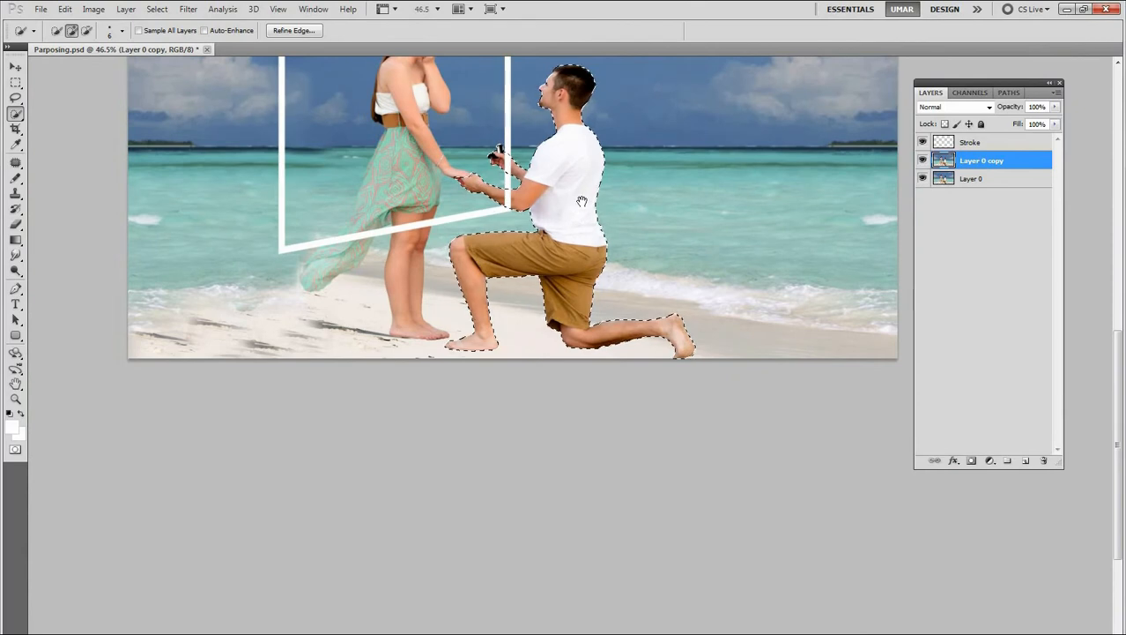
# Step: Copy the selected man to a new layer above the Stroke layer
pyautogui.press('l')
pyautogui.rightClick(589, 245)
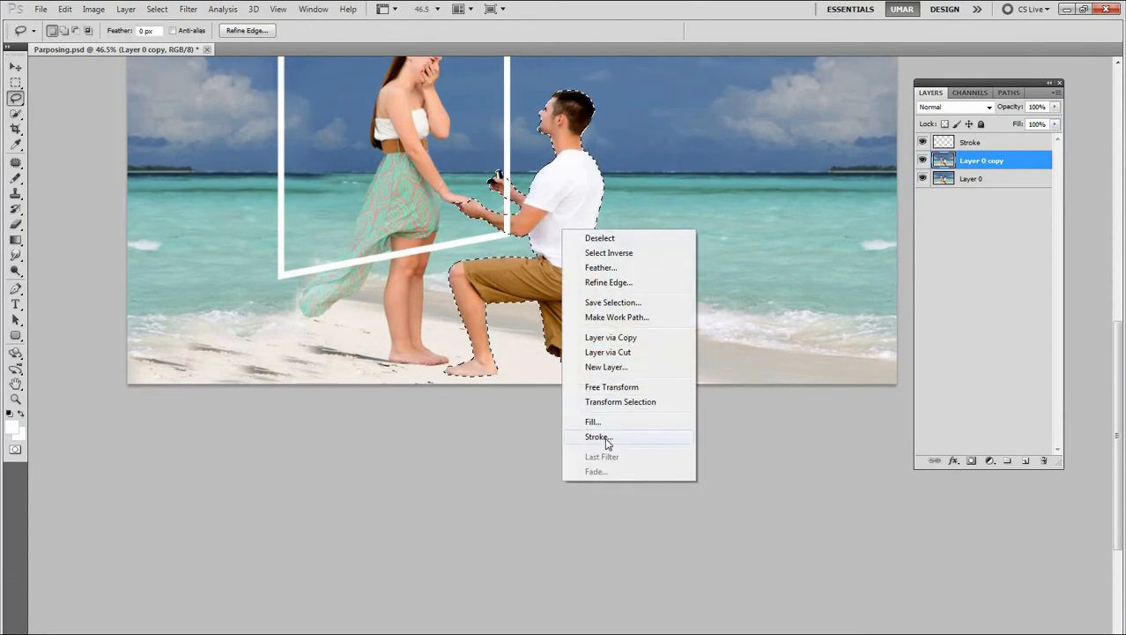
pyautogui.click(630, 340)
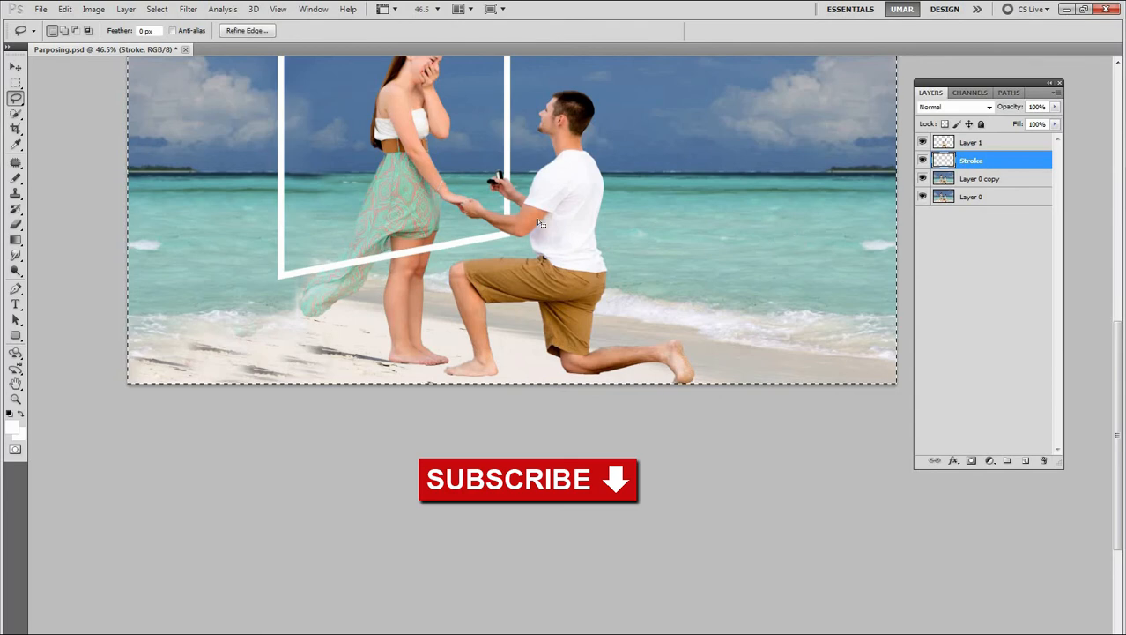
# Step: Select the entire area outside the white frame with the Magic Wand tool, working on the Stroke layer
pyautogui.click(16, 112)
pyautogui.click(53, 125)
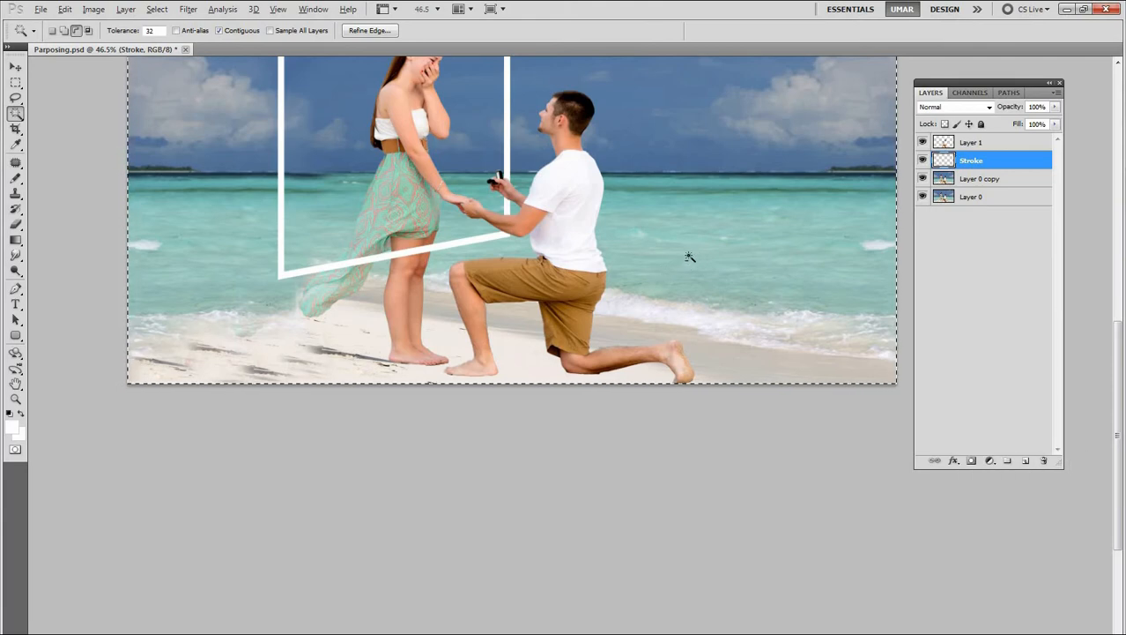
pyautogui.moveTo(457, 165); pyautogui.dragTo(469, 277)
pyautogui.scroll(-3, 474, 270)
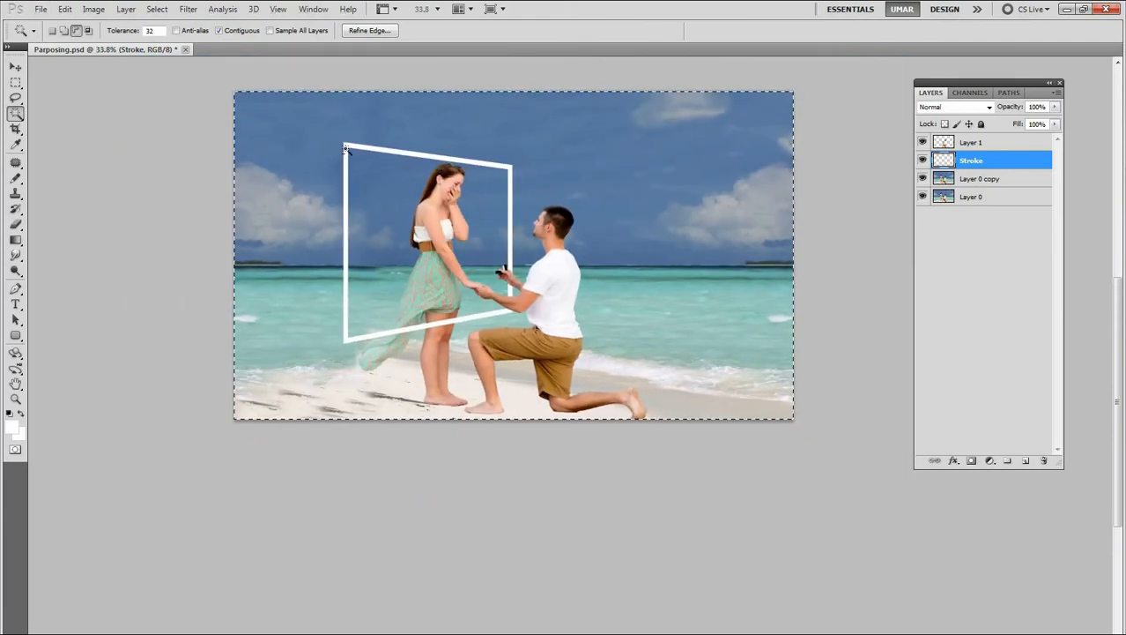
pyautogui.click(677, 291)
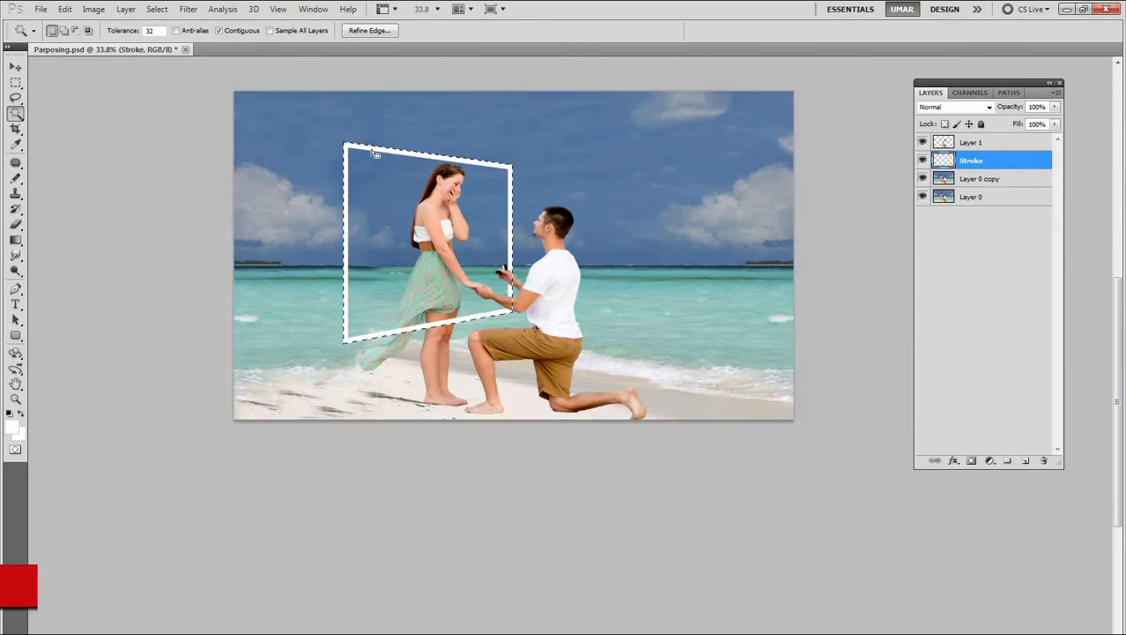
pyautogui.keyDown('shift'); pyautogui.click(603, 143); pyautogui.keyUp('shift')
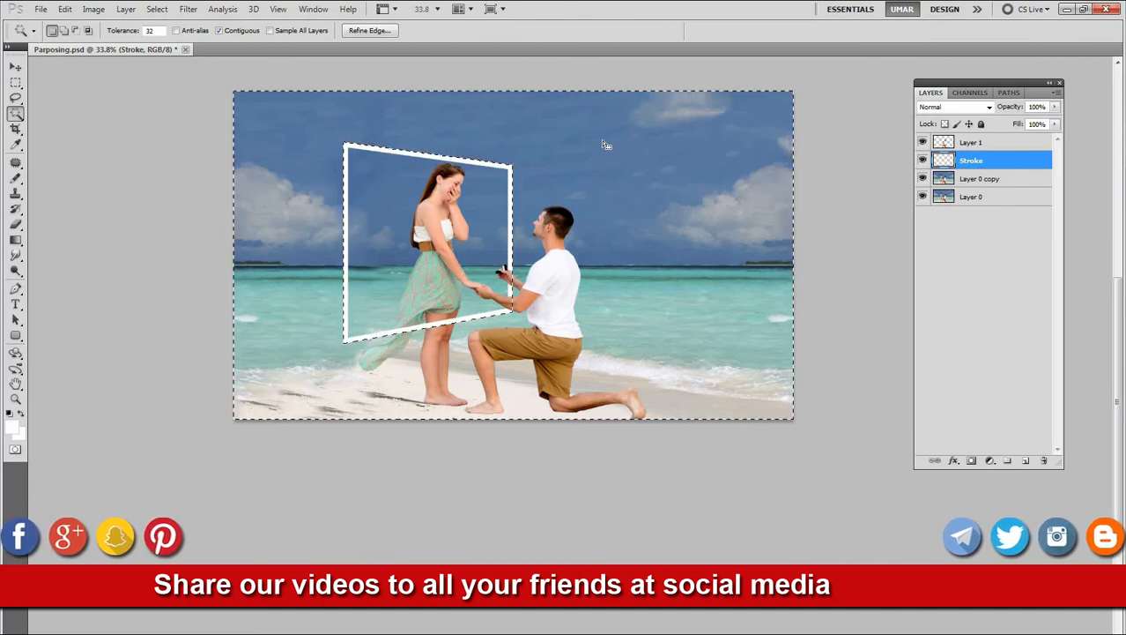
# Step: Delete the area outside the frame from Layer 0 copy while Layer 0 is hidden, and show Layer 0 again
pyautogui.click(969, 179)
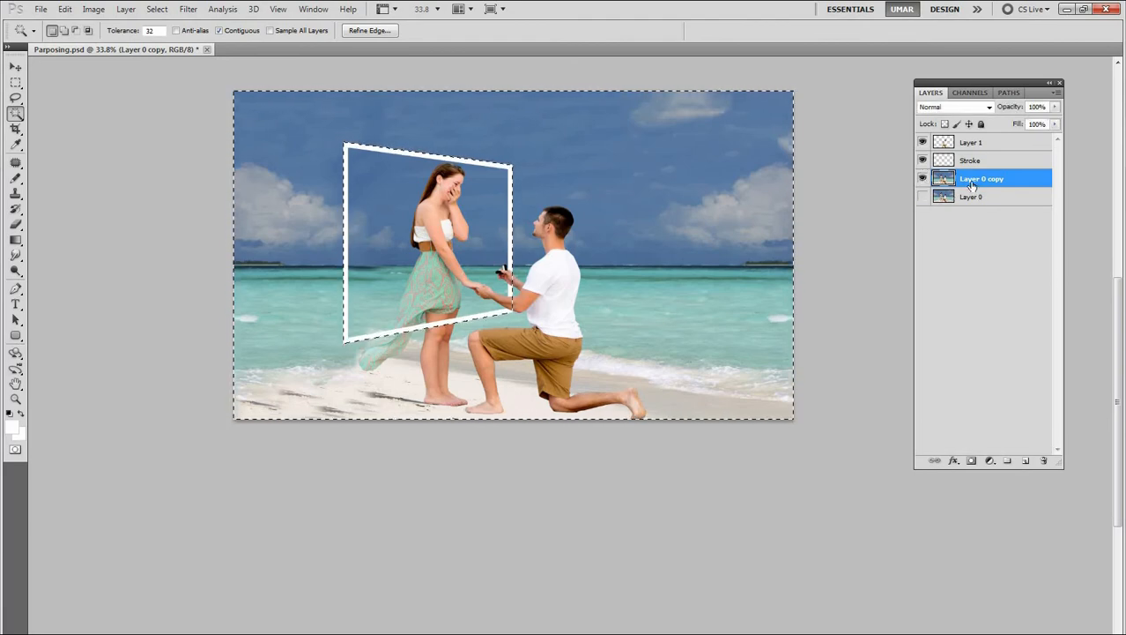
pyautogui.press('Delete')
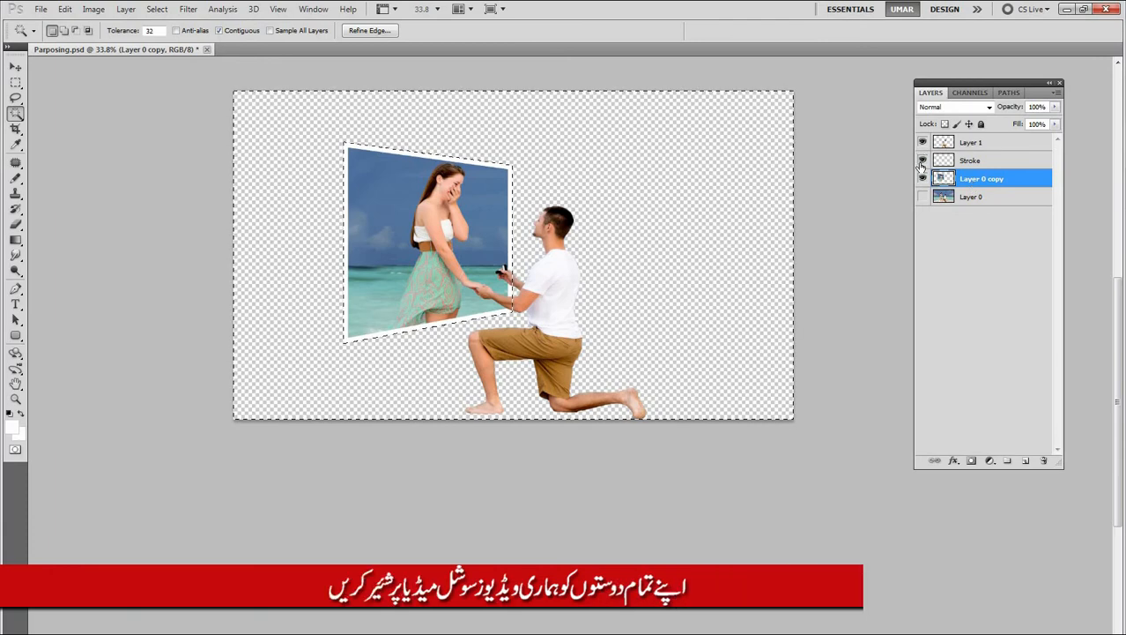
pyautogui.click(923, 197)
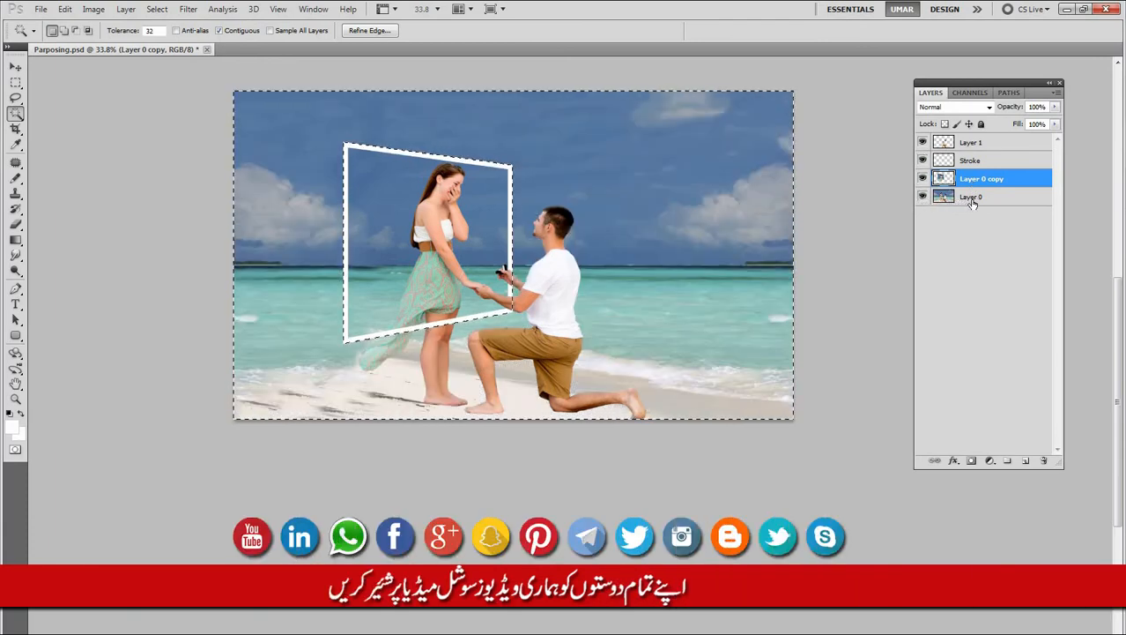
# Step: Add a new layer directly above Layer 0, then fill it with a plain white gradient after clearing the selection
pyautogui.click(969, 196)
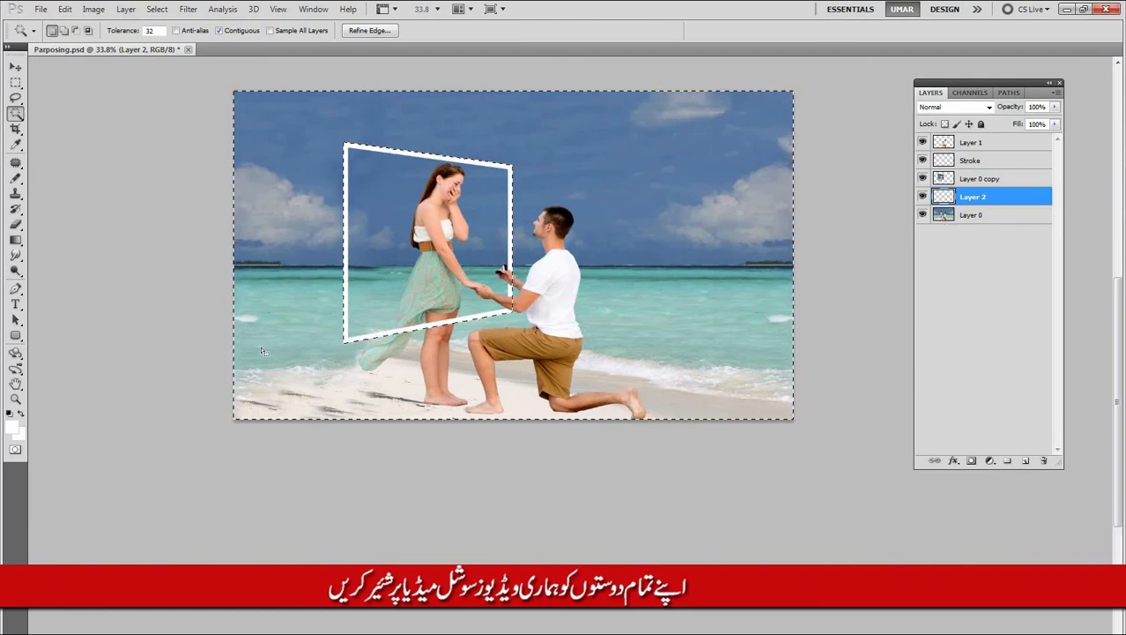
pyautogui.click(15, 240)
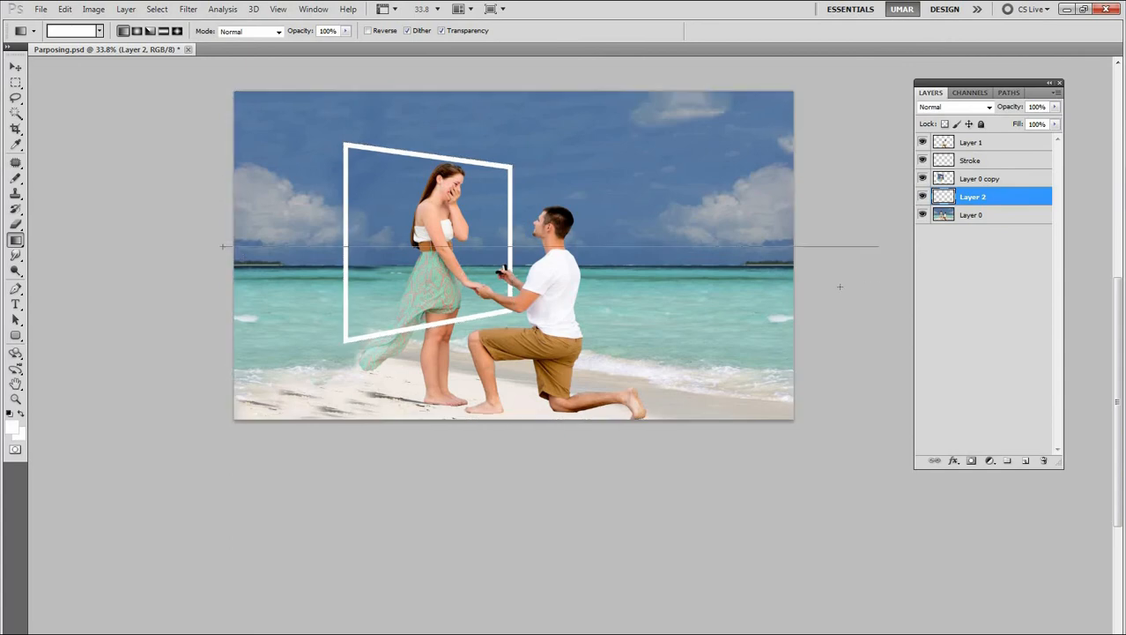
pyautogui.moveTo(839, 287); pyautogui.dragTo(842, 287)
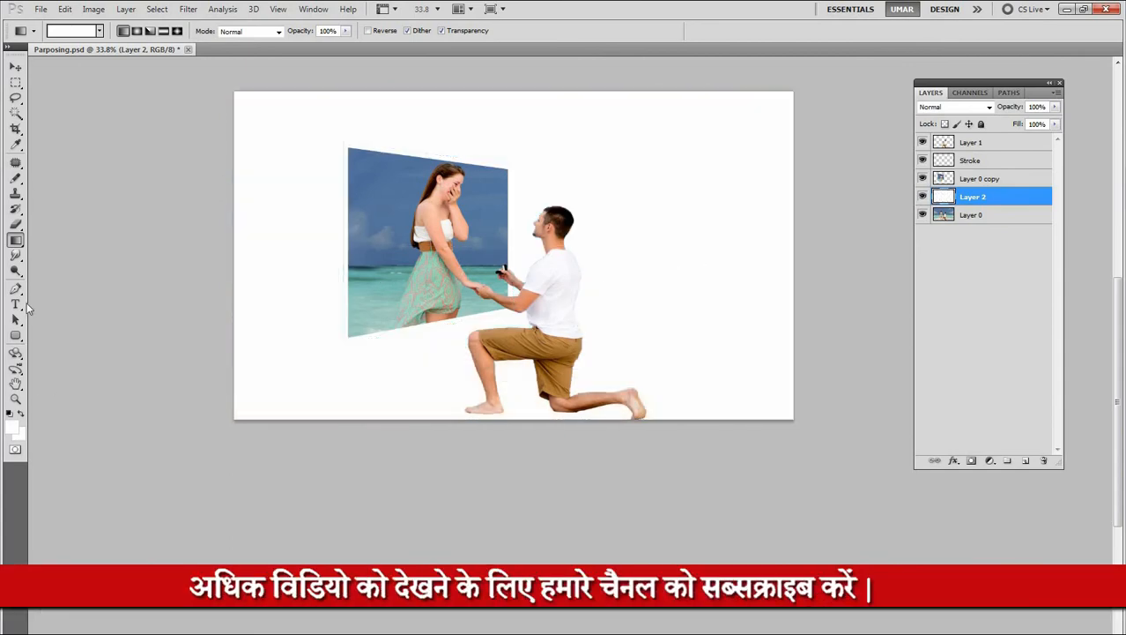
# Step: Set the foreground colour to dark red (H 0, S 91, B 45) and fill Layer 2 with a red-to-white gradient fading upward
pyautogui.click(11, 427)
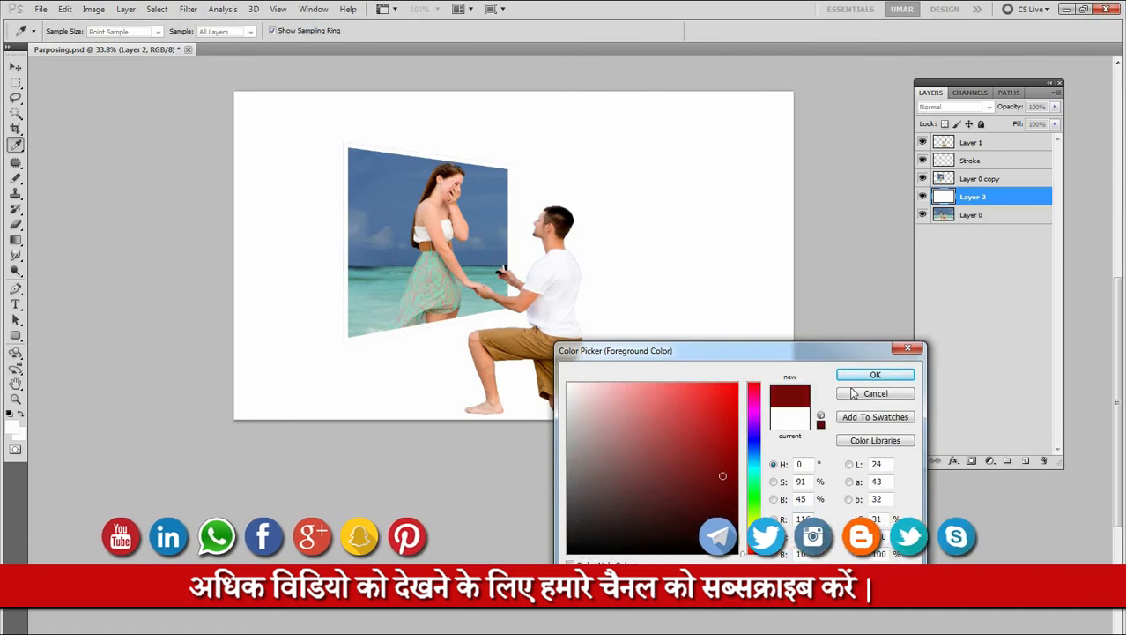
pyautogui.click(875, 375)
pyautogui.moveTo(246, 276); pyautogui.dragTo(899, 276)
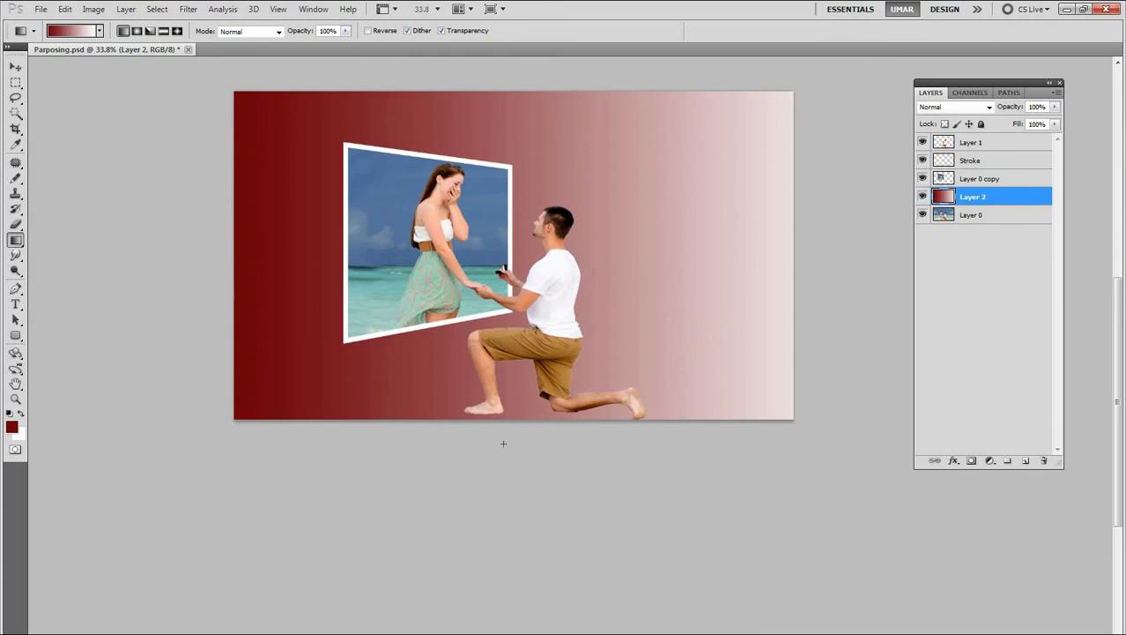
pyautogui.moveTo(601, 448); pyautogui.dragTo(601, 104)
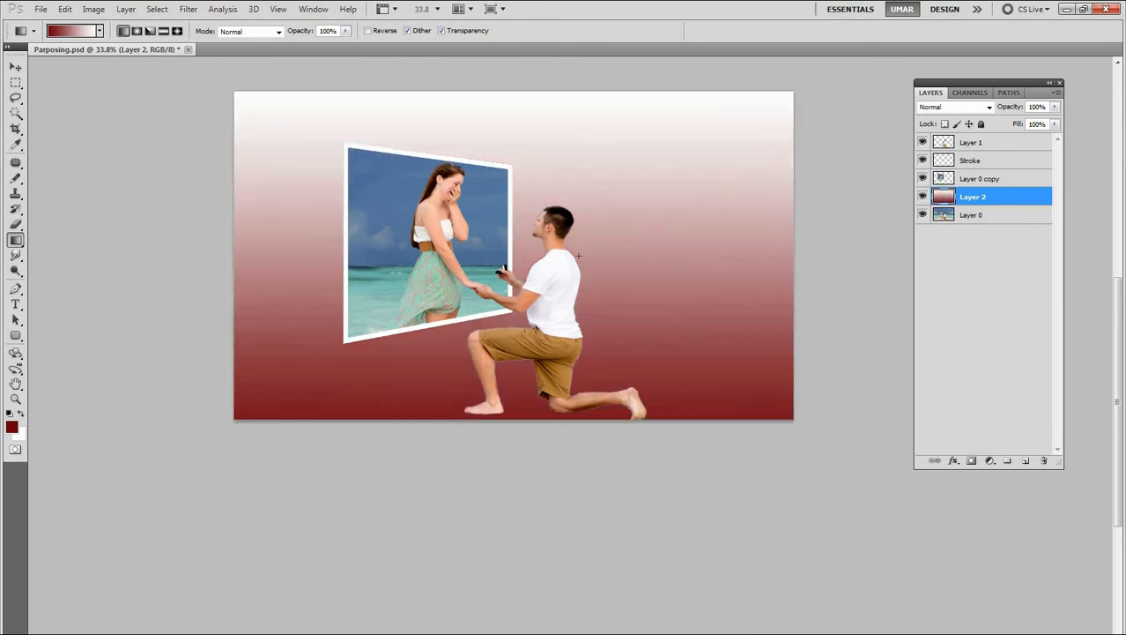
pyautogui.keyDown('ctrl'); pyautogui.click(509, 227); pyautogui.keyUp('ctrl')
pyautogui.keyDown('alt'); pyautogui.click(602, 371); pyautogui.keyUp('alt')
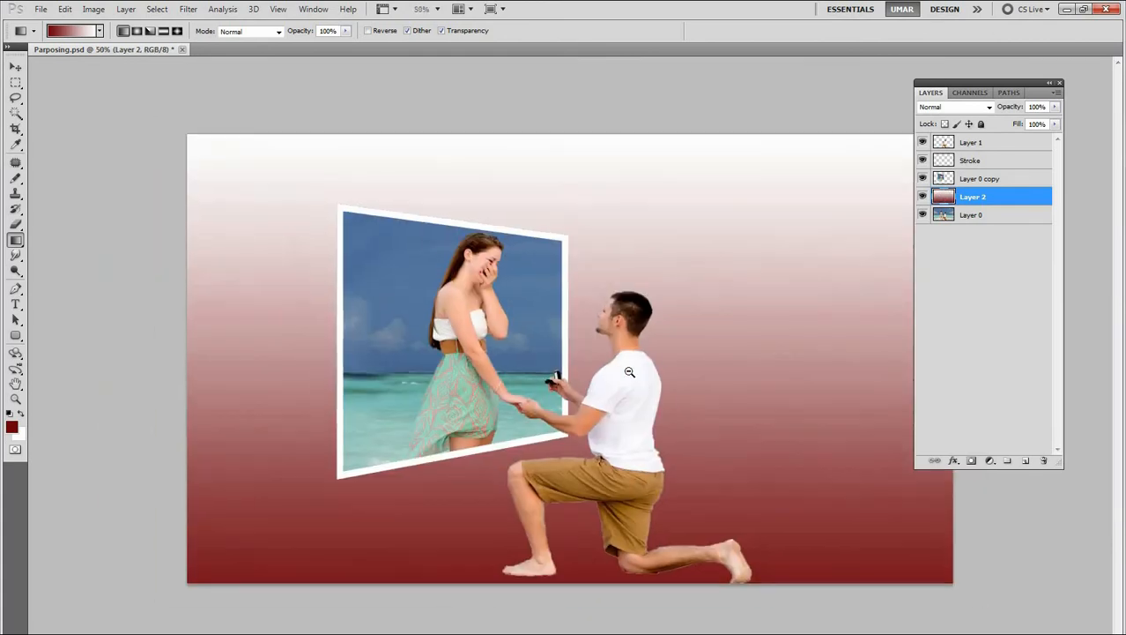
pyautogui.keyDown('alt'); pyautogui.click(720, 367); pyautogui.keyUp('alt')
pyautogui.keyDown('ctrl'); pyautogui.click(661, 408); pyautogui.keyUp('ctrl')
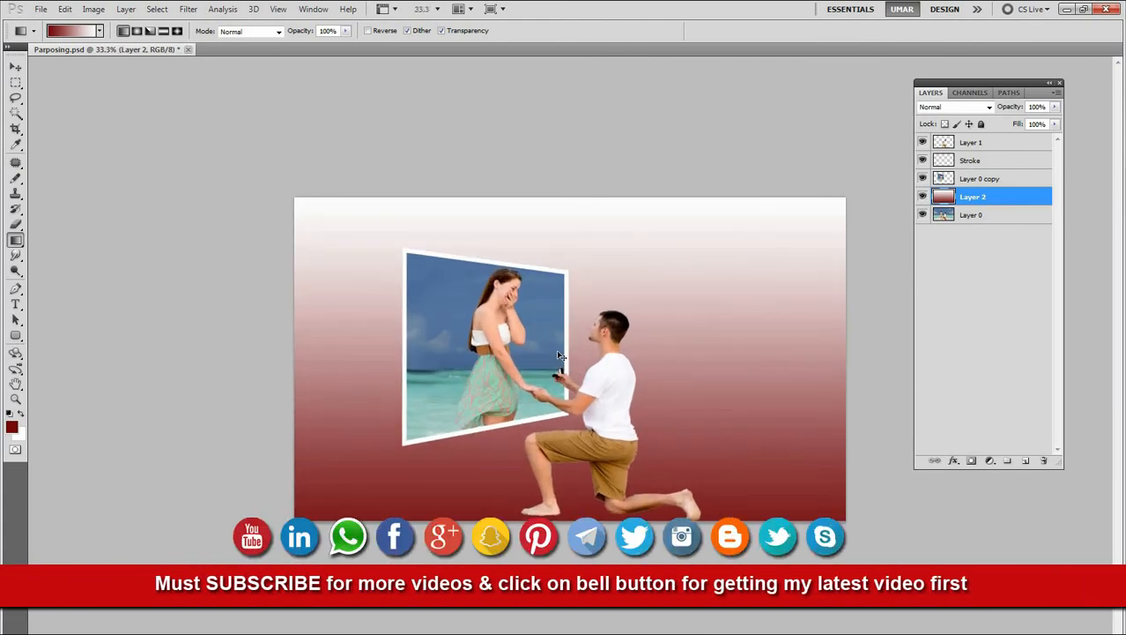
# Step: Sample blue from the sky inside the frame and fill Layer 2 with a blue-to-white gradient fading upward
pyautogui.press('v')
pyautogui.press('b')
pyautogui.keyDown('alt'); pyautogui.click(552, 323); pyautogui.keyUp('alt')
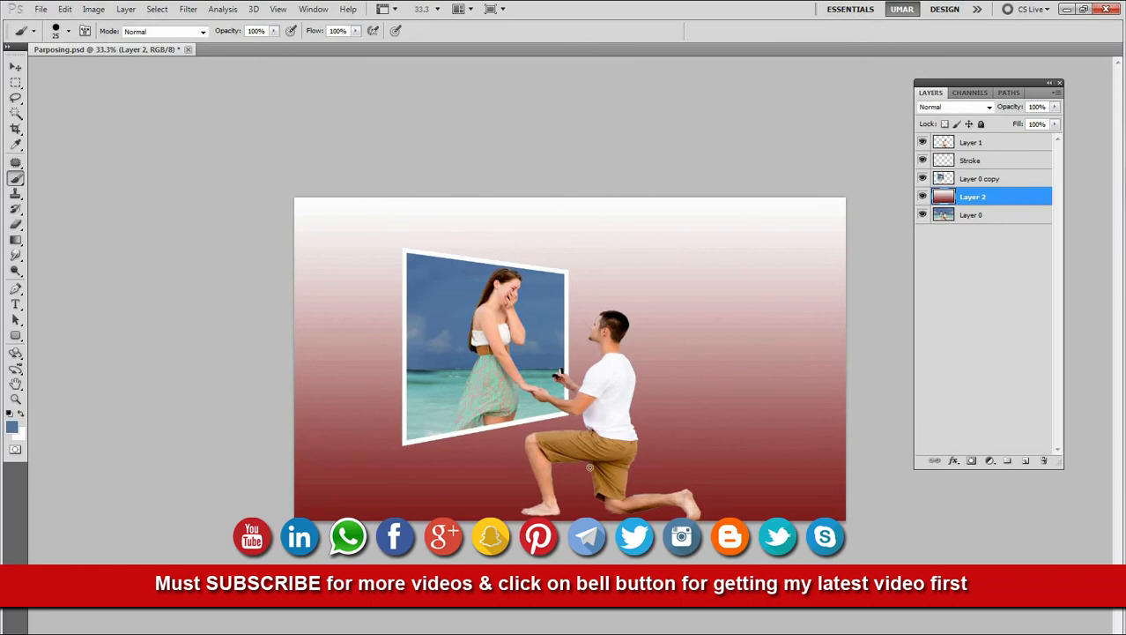
pyautogui.press('g')
pyautogui.moveTo(584, 536); pyautogui.dragTo(709, 193)
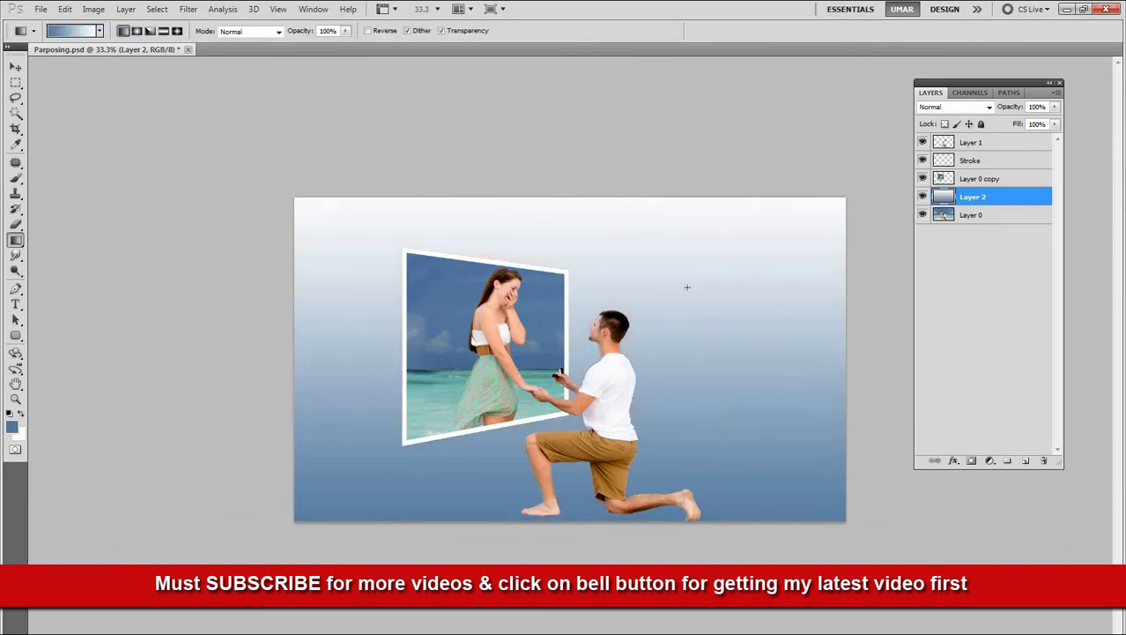
pyautogui.keyDown('ctrl'); pyautogui.click(688, 418); pyautogui.keyUp('ctrl')
pyautogui.keyDown('alt'); pyautogui.click(692, 397); pyautogui.keyUp('alt')
pyautogui.keyDown('alt'); pyautogui.click(694, 395); pyautogui.keyUp('alt')
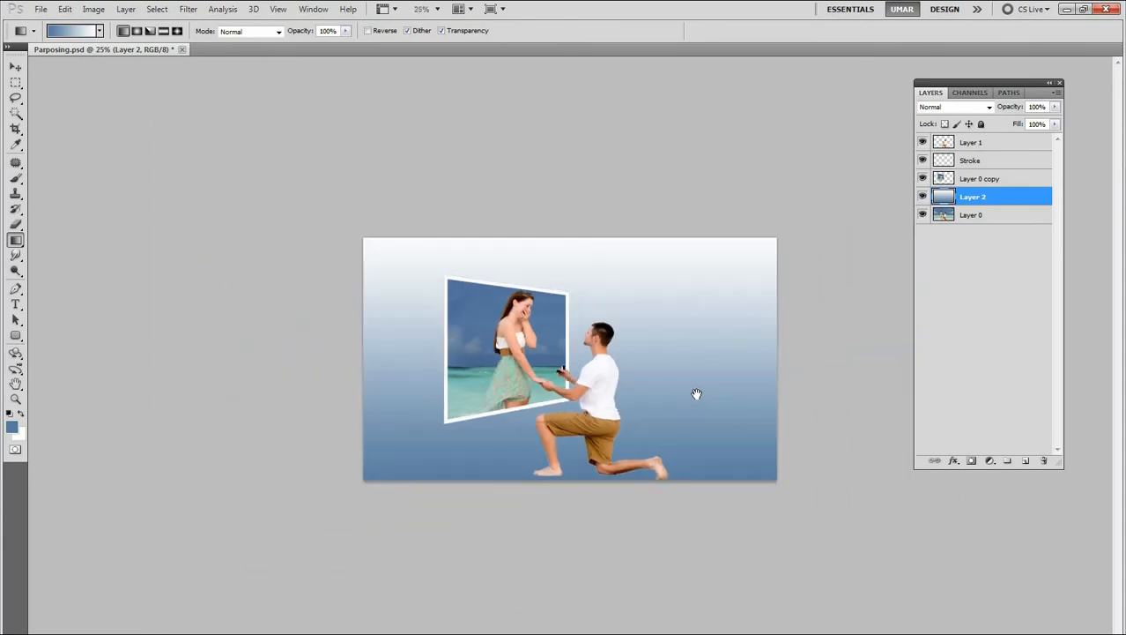
pyautogui.keyDown('ctrl'); pyautogui.click(678, 428); pyautogui.keyUp('ctrl')
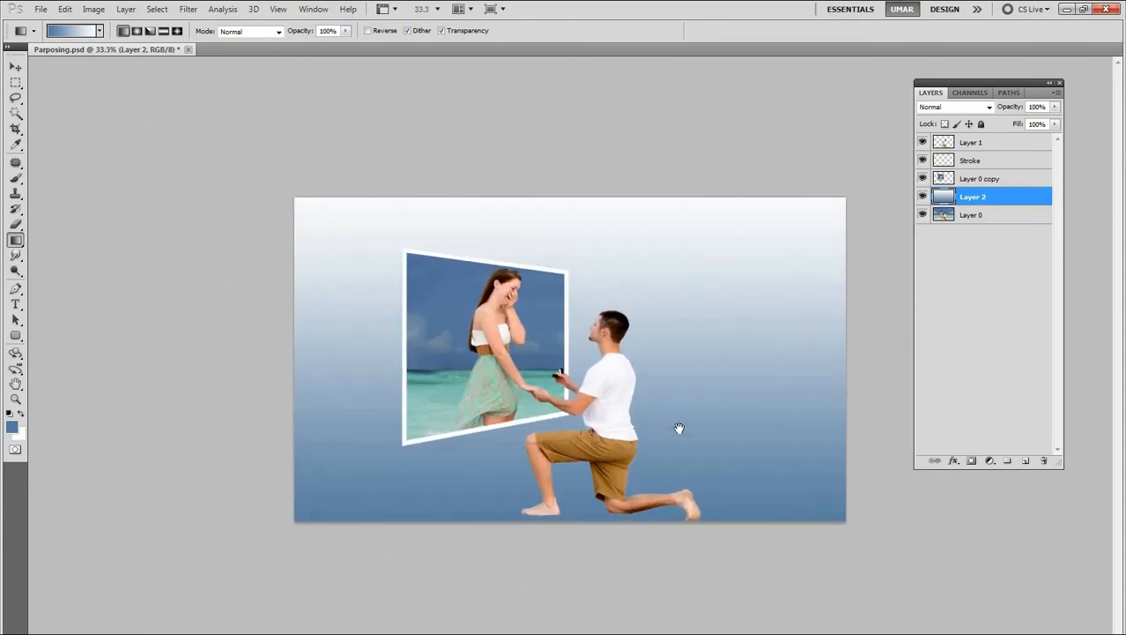
# Step: Set the foreground colour to grey (RGB 107, 107, 107) and fill Layer 2 with a grey-to-white gradient fading upward
pyautogui.click(11, 428)
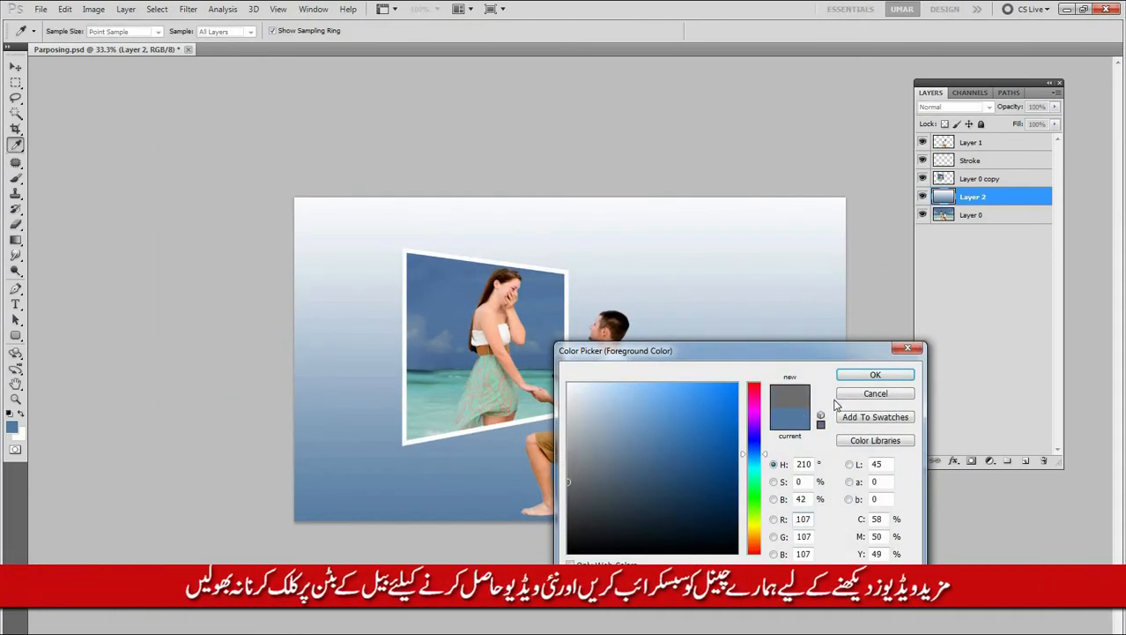
pyautogui.click(851, 379)
pyautogui.press('g')
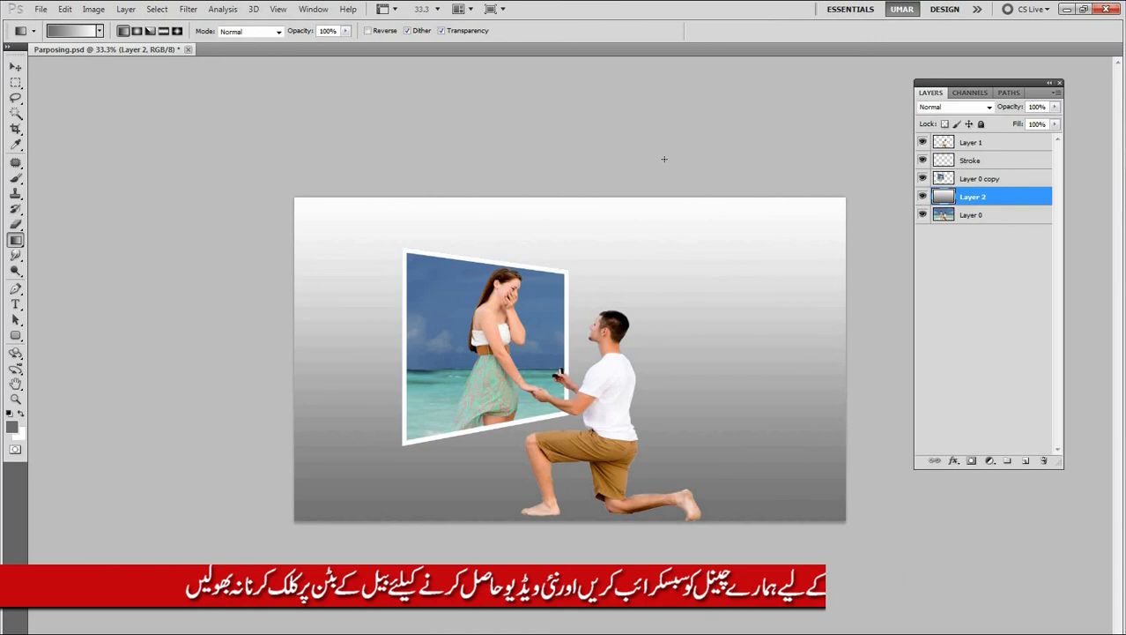
# Step: Apply a Drop Shadow layer style with the default settings to the Stroke layer, leaving Inner Shadow off
pyautogui.hotkey('ctrl', '+')
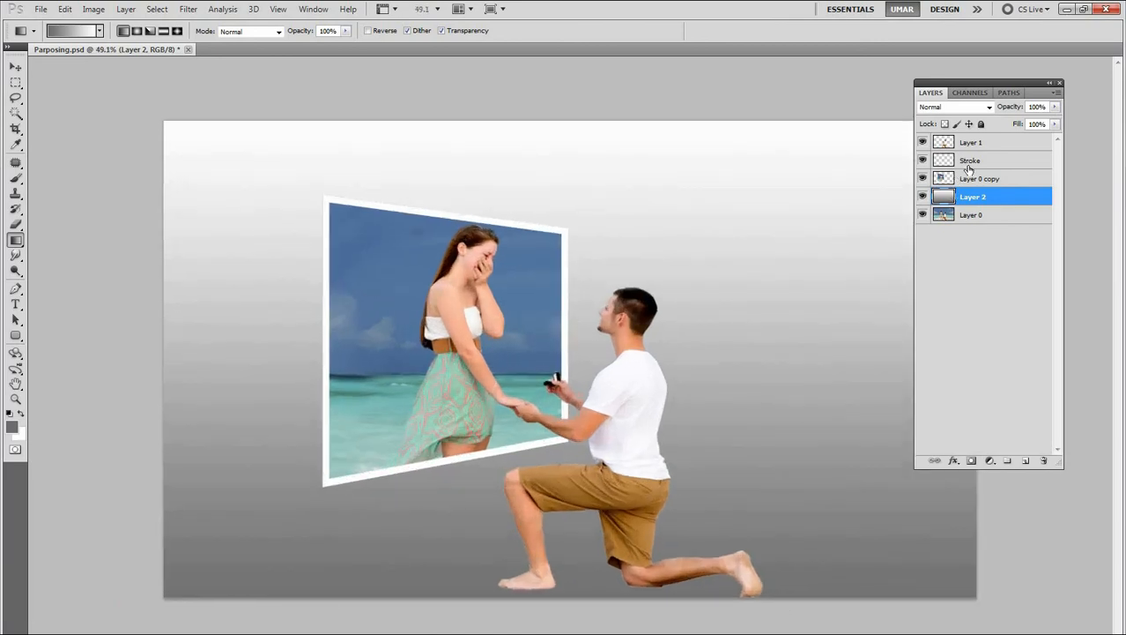
pyautogui.click(943, 162)
pyautogui.doubleClick(943, 164)
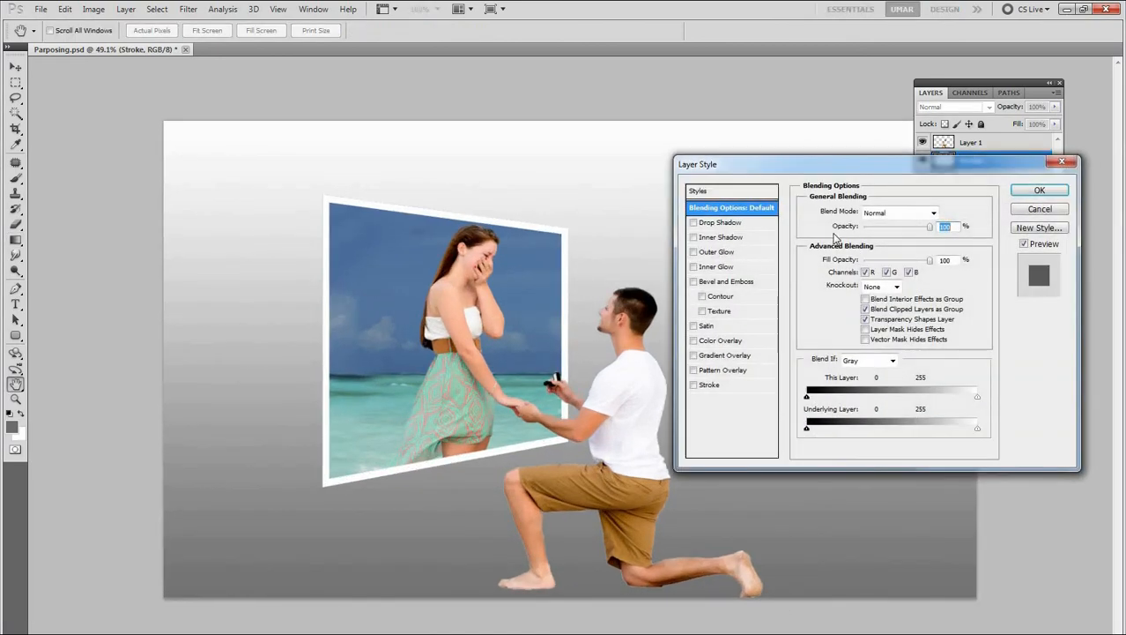
pyautogui.click(721, 238)
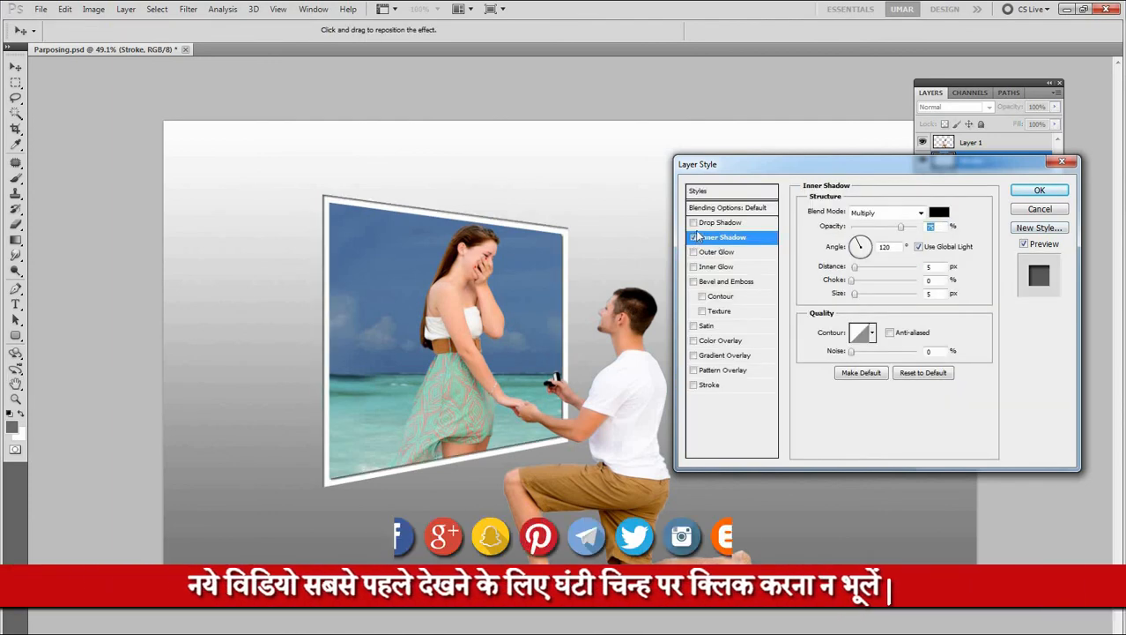
pyautogui.click(695, 223)
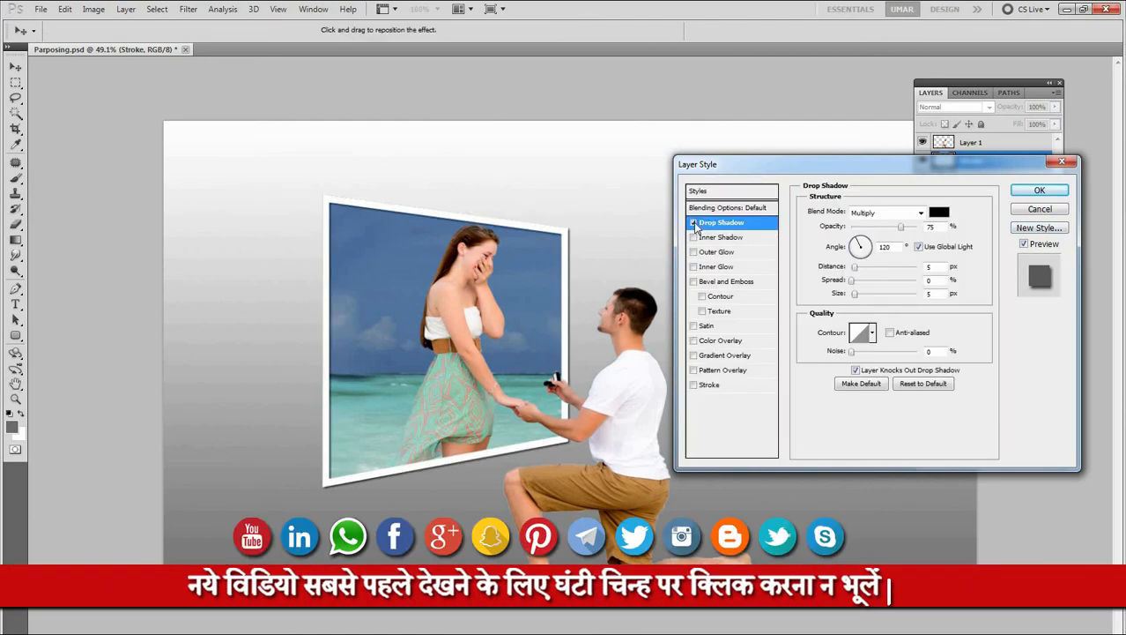
pyautogui.click(1038, 189)
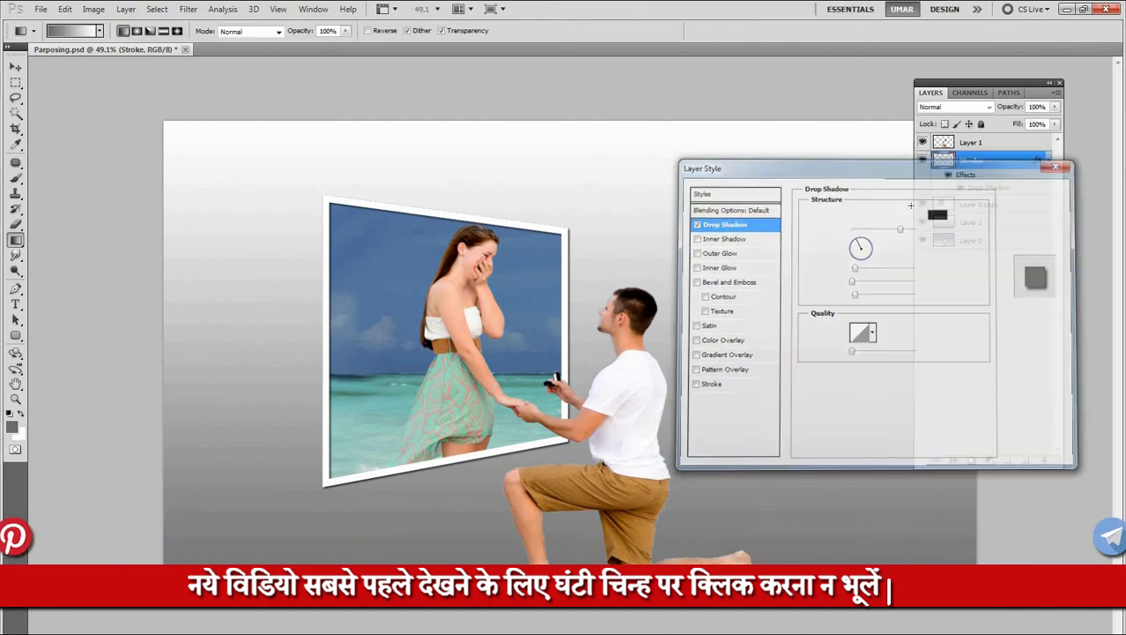
# Step: Crop the image to a rectangular marquee around the white frame and the kneeling man, extending down to the canvas's lower edge
pyautogui.moveTo(494, 348); pyautogui.dragTo(588, 411)
pyautogui.moveTo(675, 425); pyautogui.dragTo(594, 351)
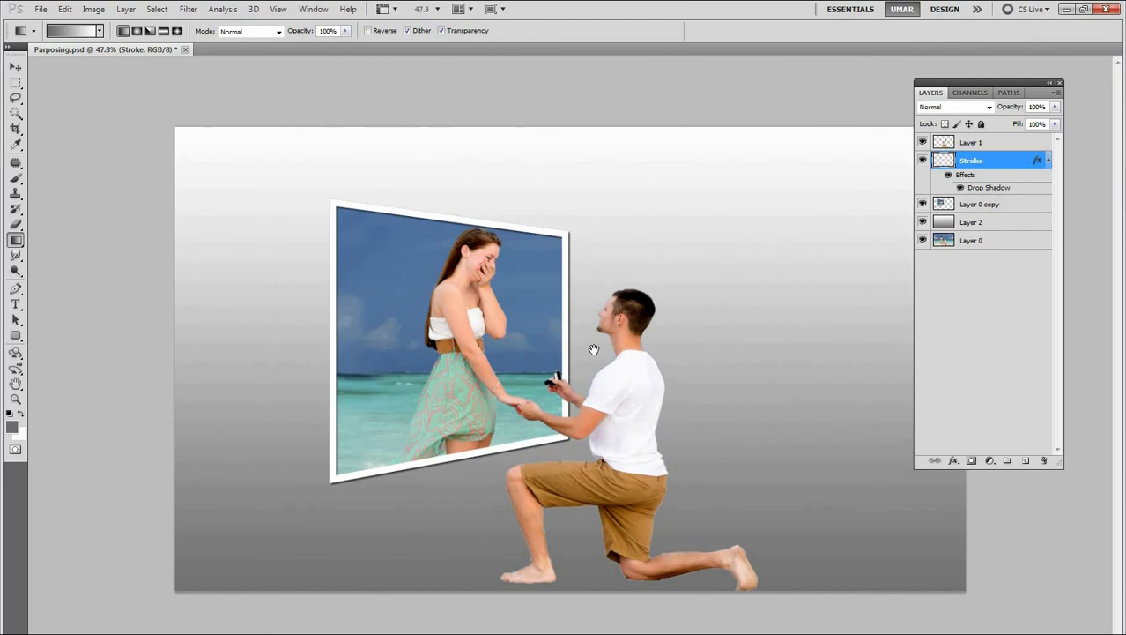
pyautogui.keyDown('alt'); pyautogui.click(600, 328); pyautogui.keyUp('alt')
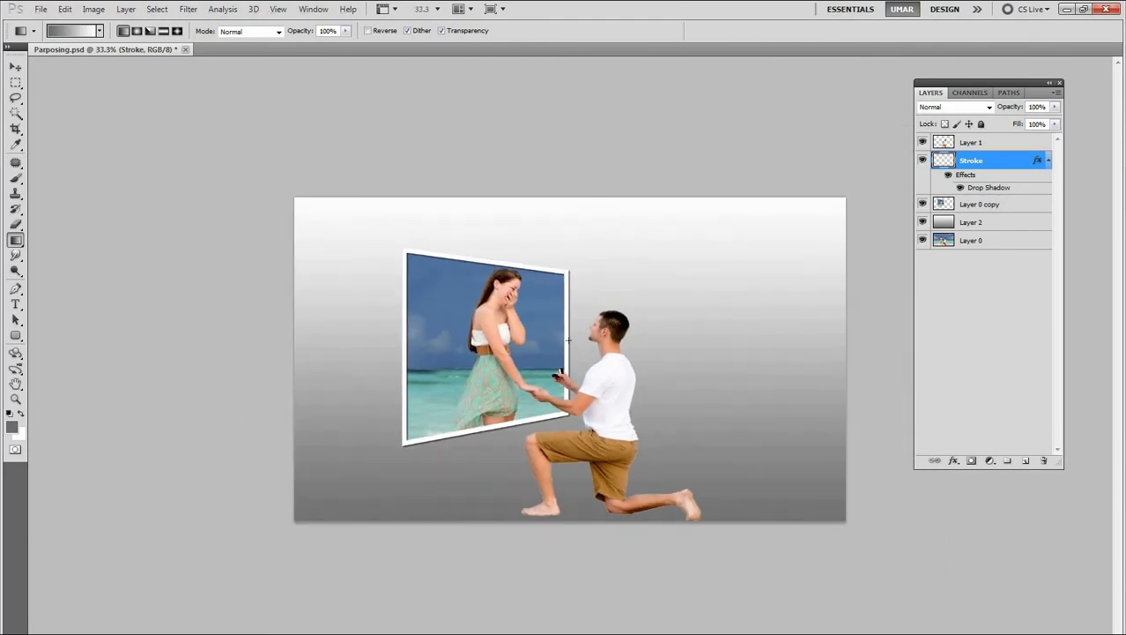
pyautogui.press('m')
pyautogui.moveTo(356, 220); pyautogui.dragTo(687, 491)
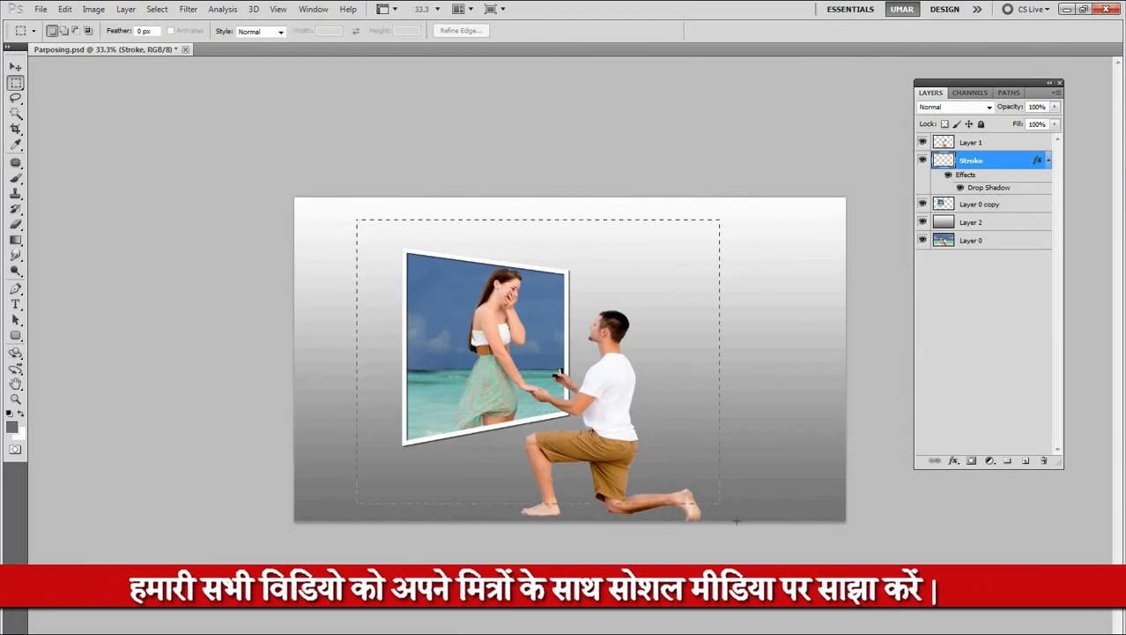
pyautogui.moveTo(736, 527); pyautogui.dragTo(738, 527)
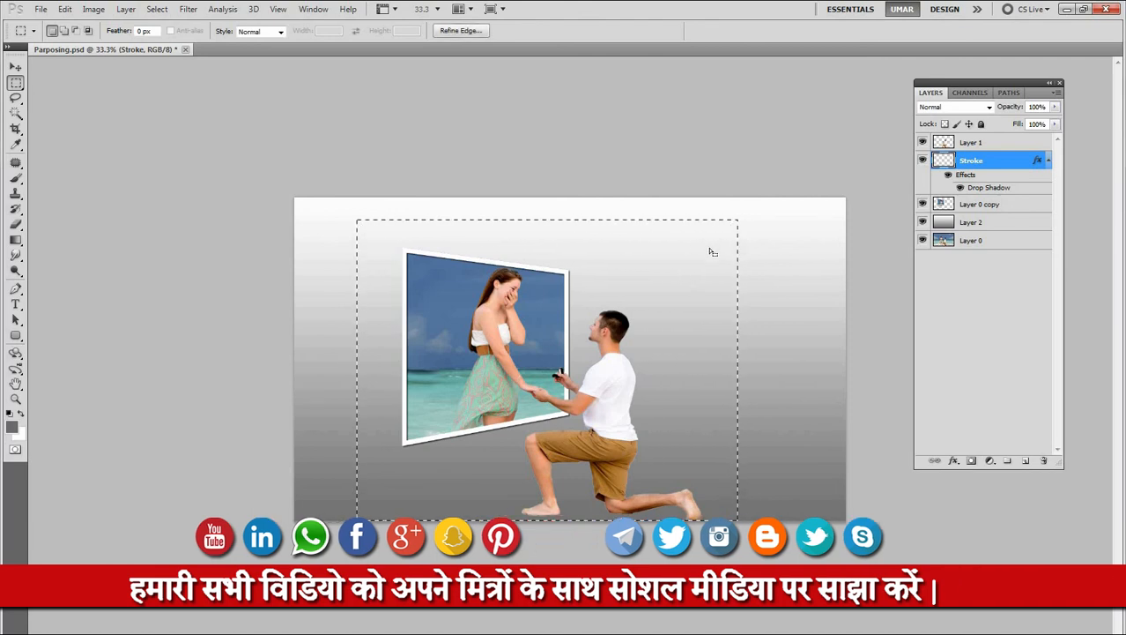
pyautogui.hotkey('alt', 'i')
pyautogui.press('p')
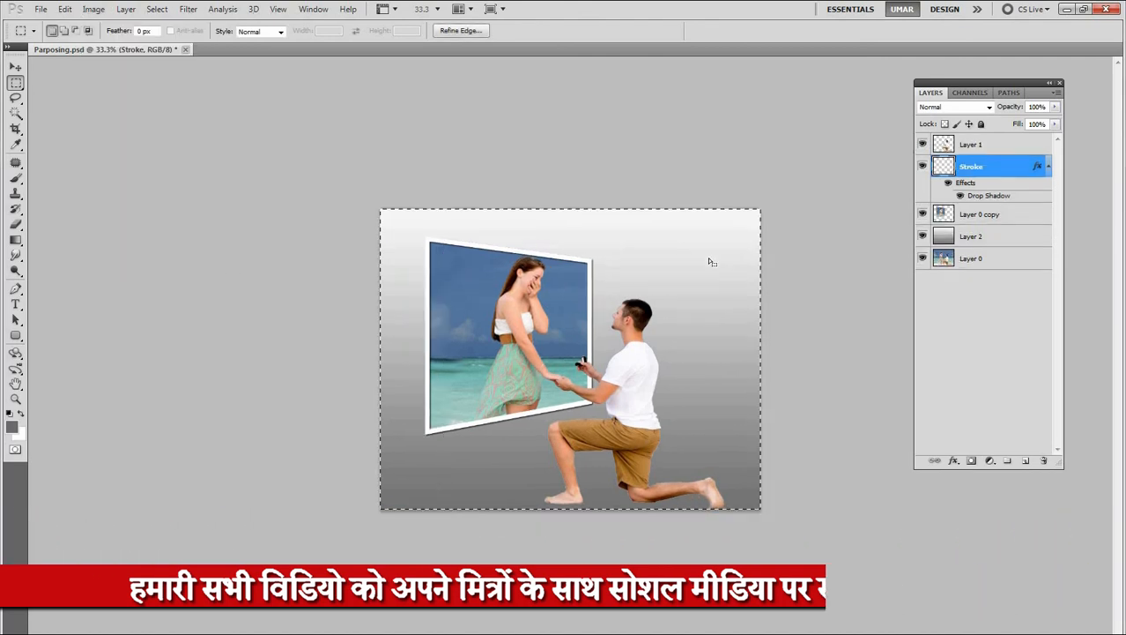